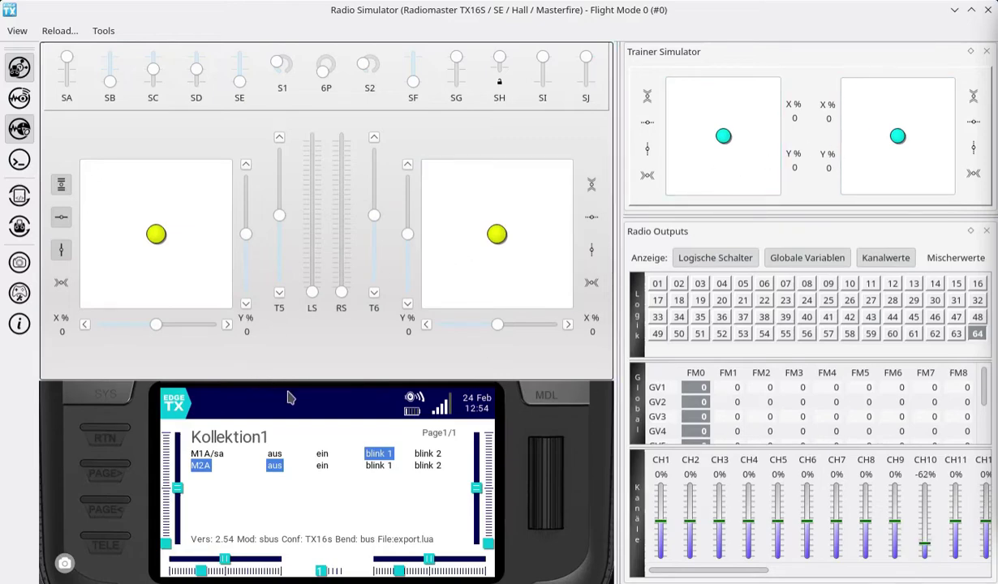
mouse_move(290, 422)
left_mouse_down()
mouse_move(201, 426)
mouse_move(185, 496)
mouse_move(394, 496)
mouse_move(468, 460)
mouse_move(361, 424)
mouse_move(298, 434)
left_mouse_up()
mouse_move(278, 442)
left_mouse_down()
mouse_move(213, 449)
mouse_move(247, 481)
mouse_move(410, 495)
mouse_move(430, 429)
mouse_move(309, 451)
mouse_move(270, 439)
left_mouse_up()
mouse_move(195, 445)
left_mouse_down()
mouse_move(180, 454)
mouse_move(213, 471)
mouse_move(225, 436)
mouse_move(234, 449)
left_mouse_up()
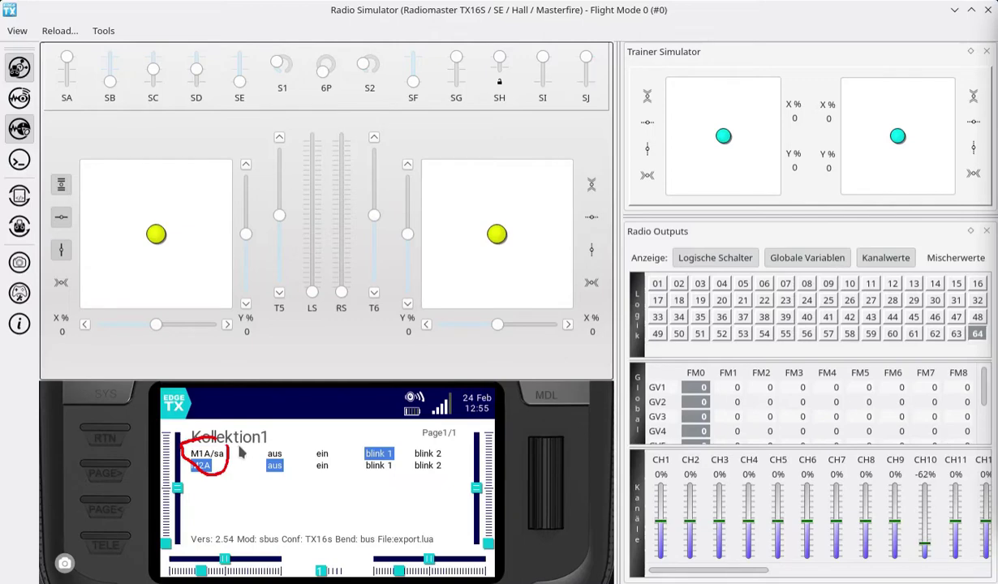
Show the Kollektion1 widget full screen and flip switch SA down and back up to operate function M1A
left_click(258, 492)
left_click(258, 493)
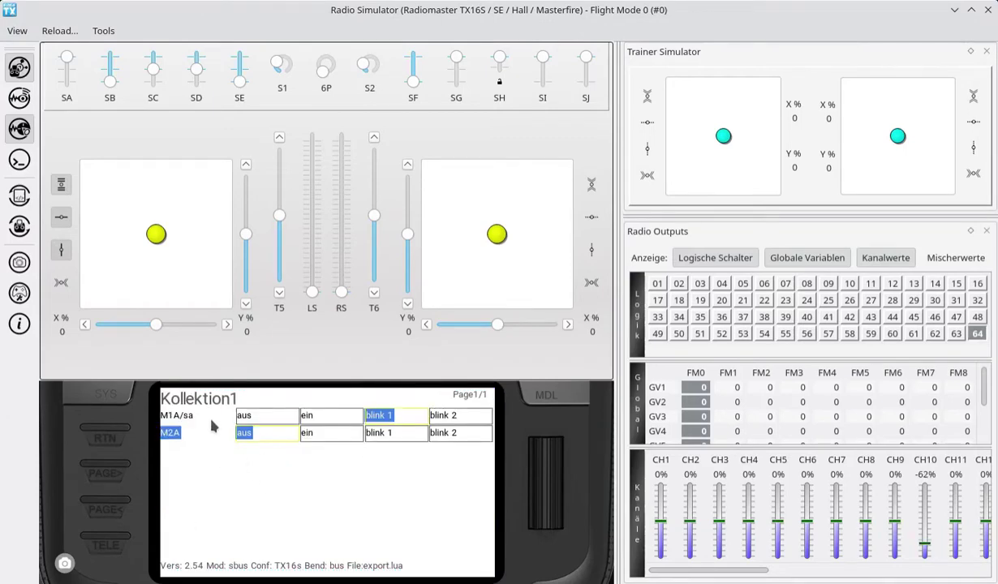
mouse_move(193, 396)
left_mouse_down()
mouse_move(172, 387)
mouse_move(155, 399)
mouse_move(172, 418)
mouse_move(203, 413)
mouse_move(194, 392)
left_mouse_up()
mouse_move(68, 62)
left_mouse_down()
mouse_move(71, 91)
mouse_move(68, 59)
mouse_move(47, 108)
mouse_move(84, 68)
mouse_move(68, 72)
left_mouse_up()
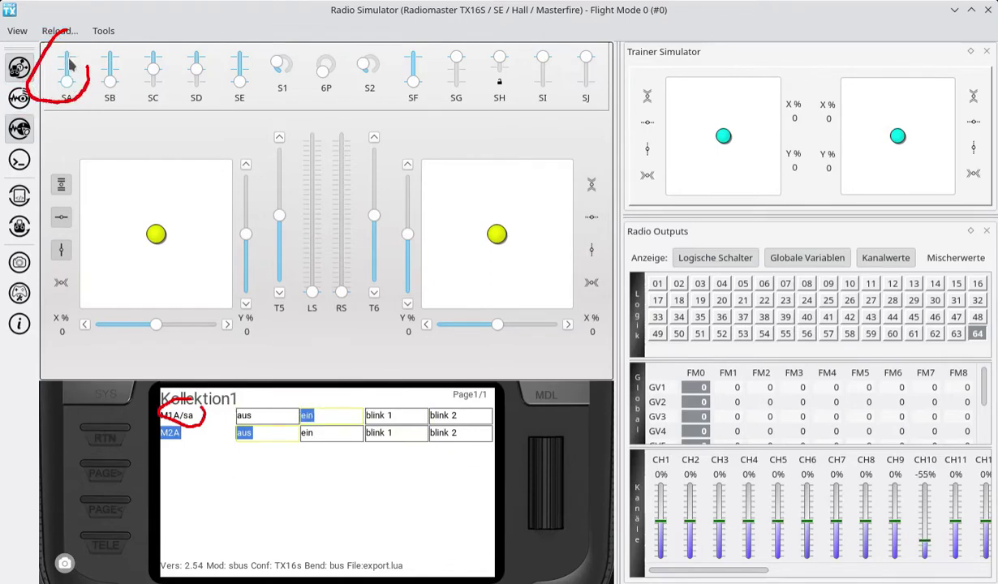
left_click_drag(66, 74, 71, 63)
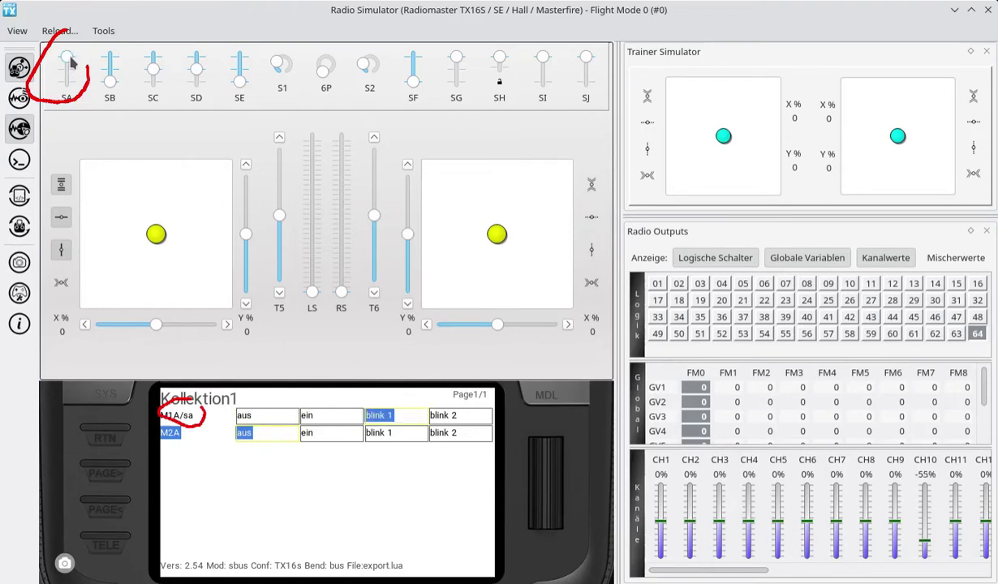
Set function M1A to blink 2 and function M2A to ein in the Kollektion1 widget
left_click(442, 417)
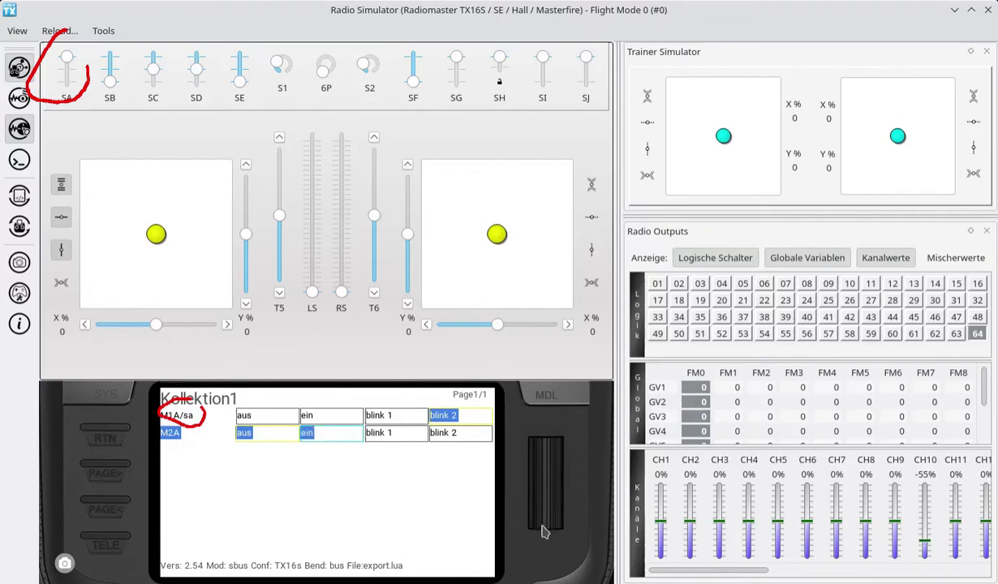
scroll(523, 507, "down", 1)
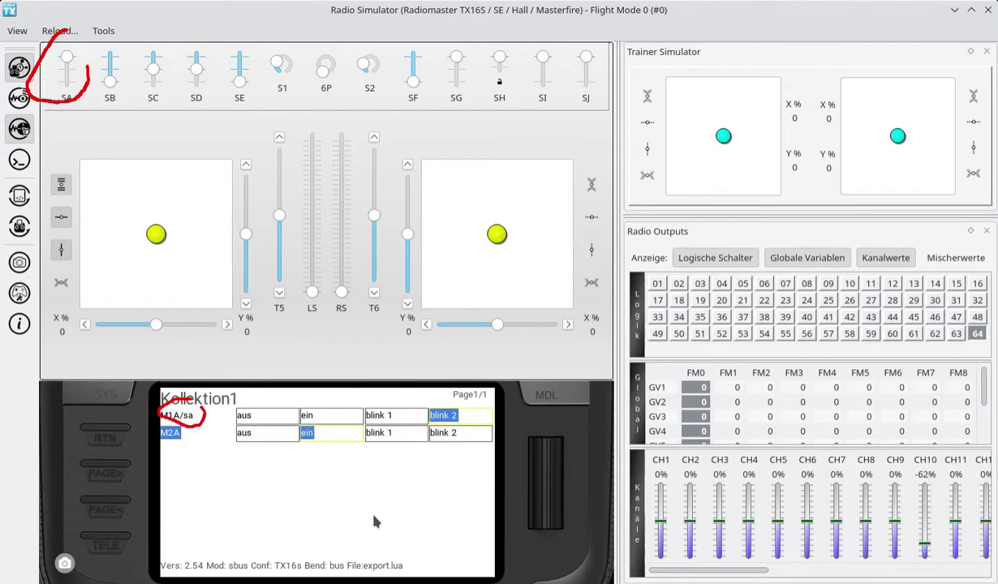
key("super+shift+F11")
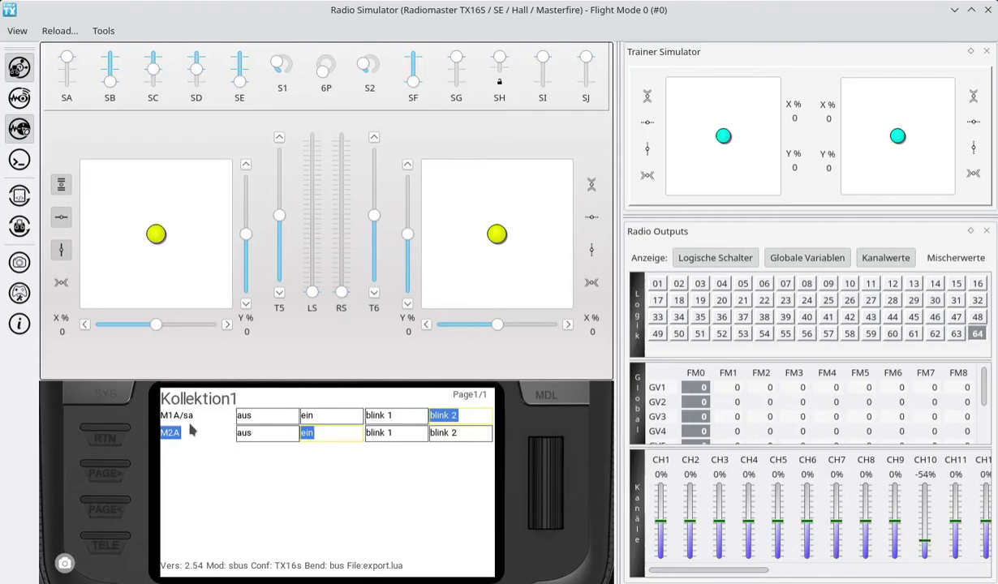
mouse_move(187, 423)
left_mouse_down()
mouse_move(156, 446)
mouse_move(199, 438)
left_mouse_up()
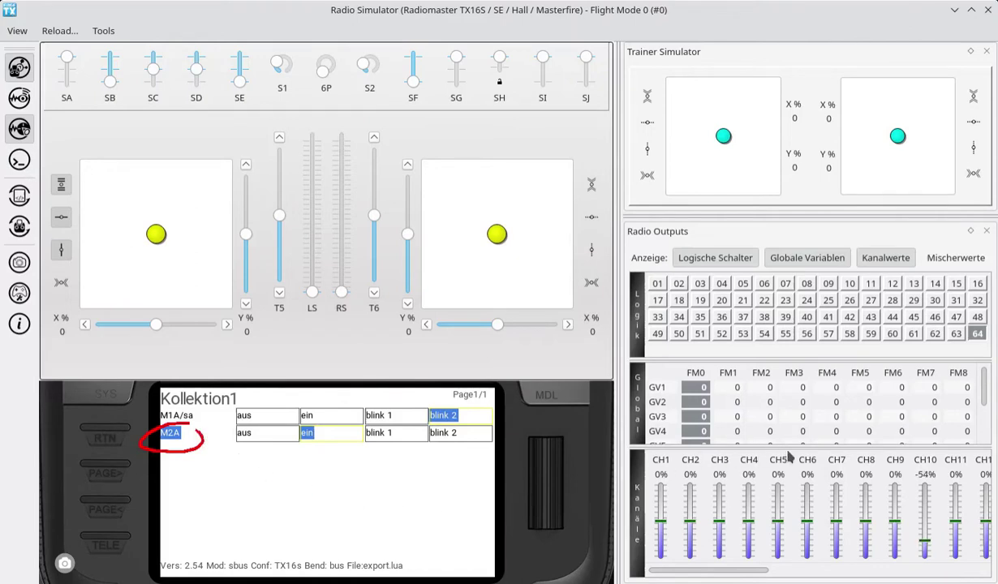
mouse_move(785, 451)
left_mouse_down()
mouse_move(766, 479)
mouse_move(794, 469)
mouse_move(780, 452)
left_mouse_up()
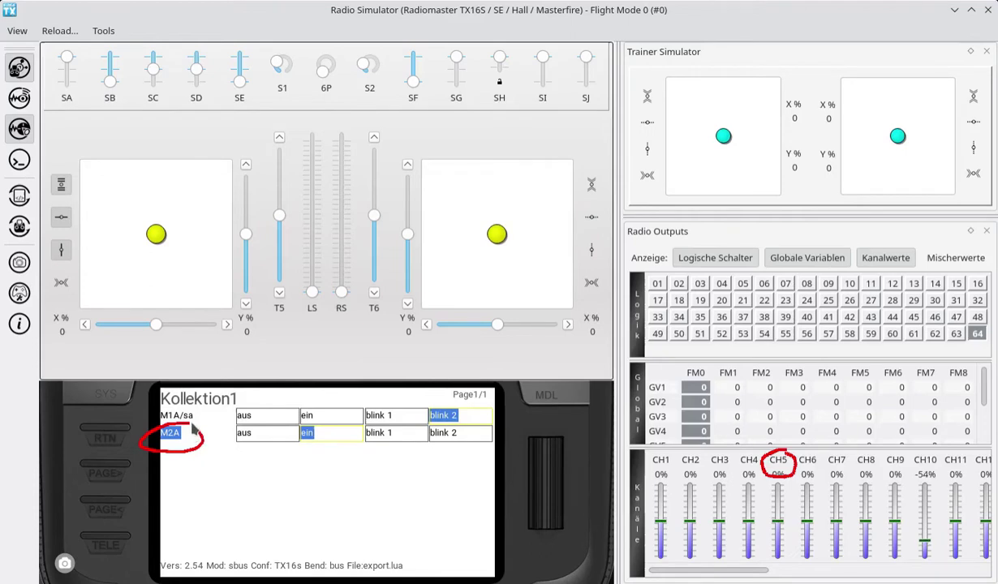
mouse_move(193, 430)
left_mouse_down()
mouse_move(144, 410)
mouse_move(134, 437)
mouse_move(188, 445)
mouse_move(177, 412)
left_mouse_up()
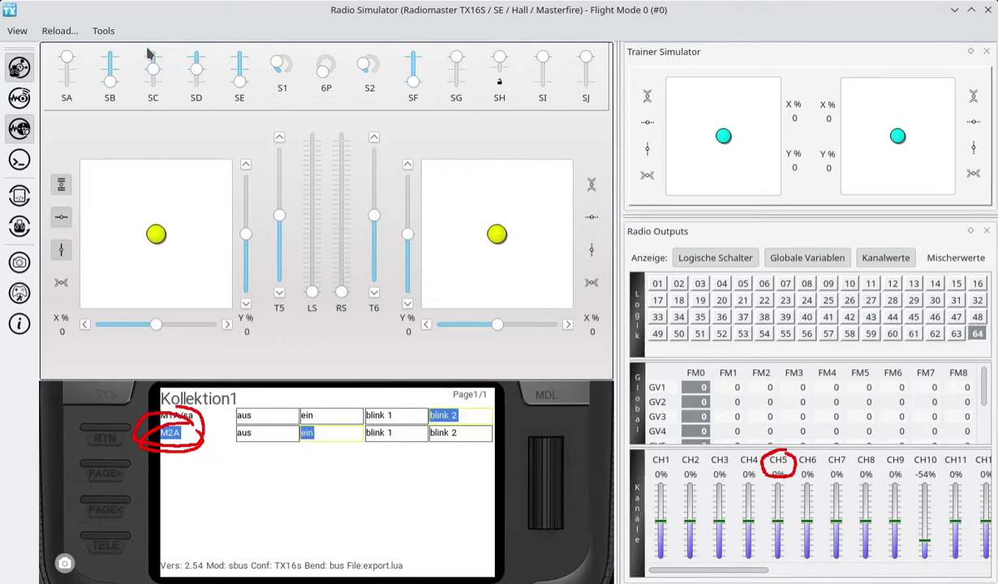
mouse_move(149, 53)
left_mouse_down()
mouse_move(130, 104)
mouse_move(163, 64)
left_mouse_up()
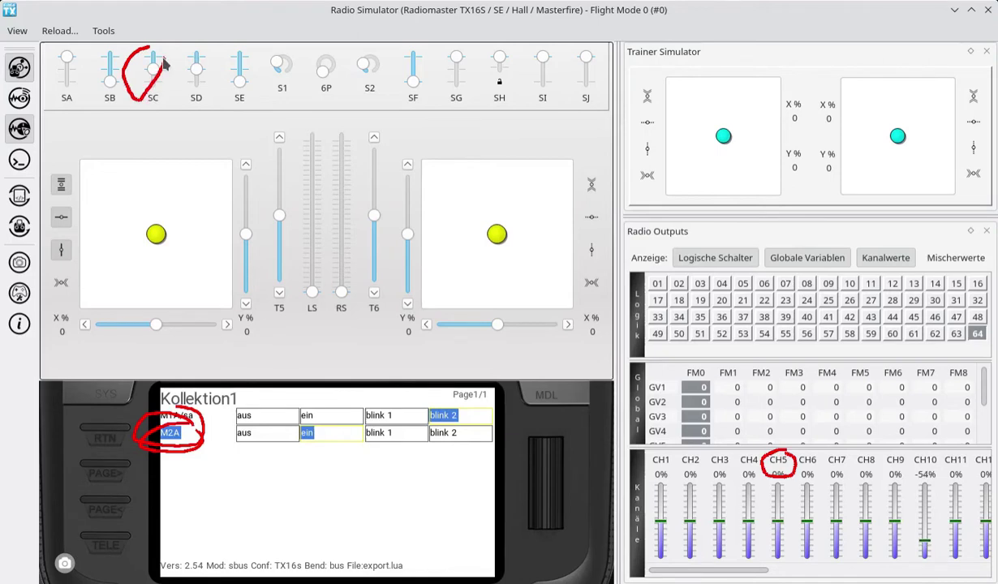
key("ctrl+z")
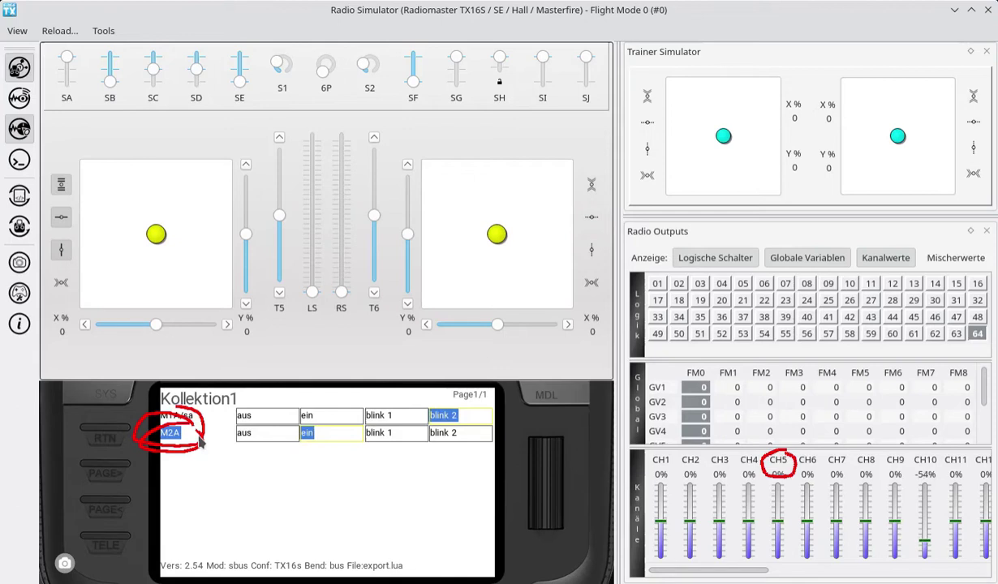
key("super+shift+F11")
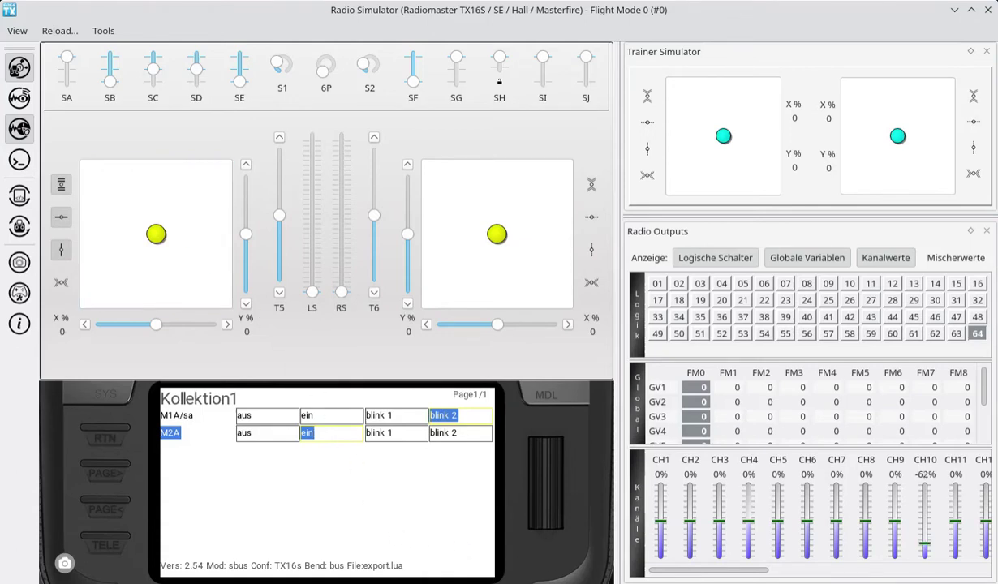
key("alt+Tab")
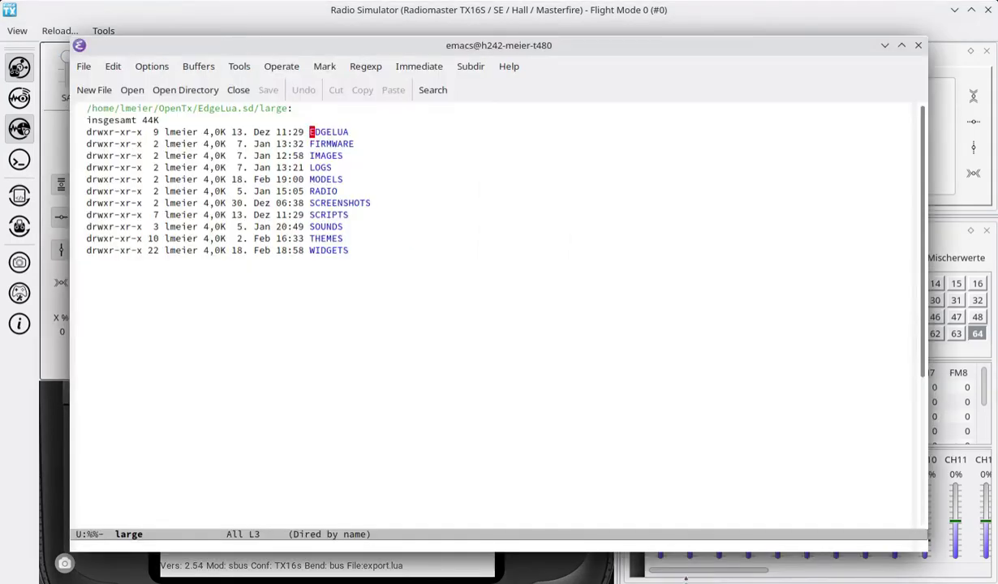
left_click(424, 18)
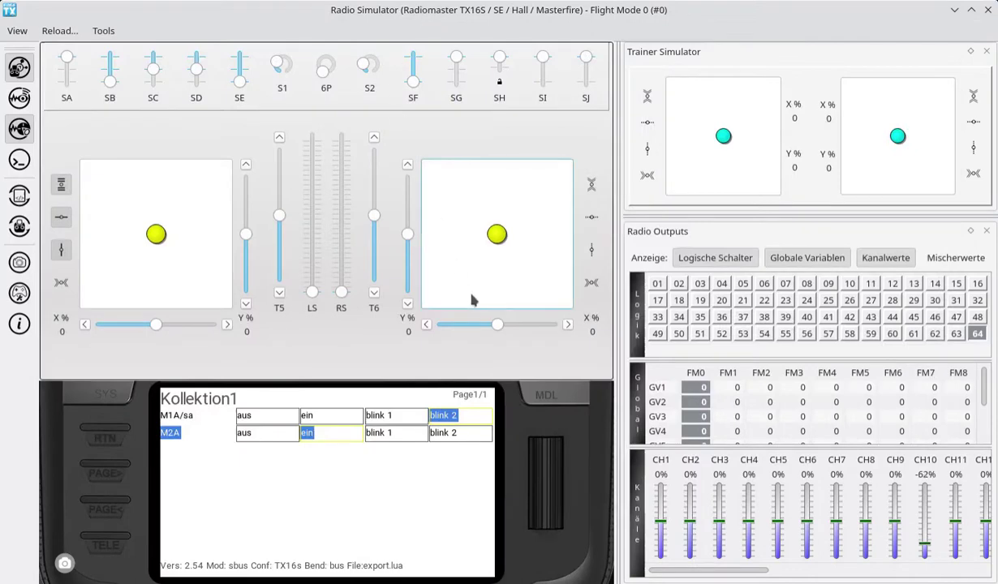
Leave the full-screen widget view and check the model name in the model settings
scroll(99, 438, "down", 3)
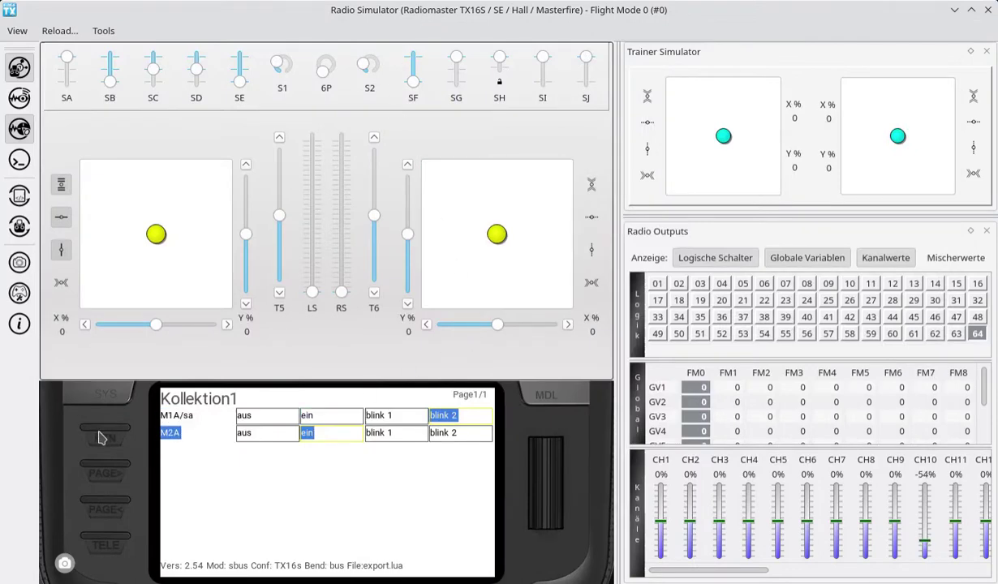
left_click(99, 438)
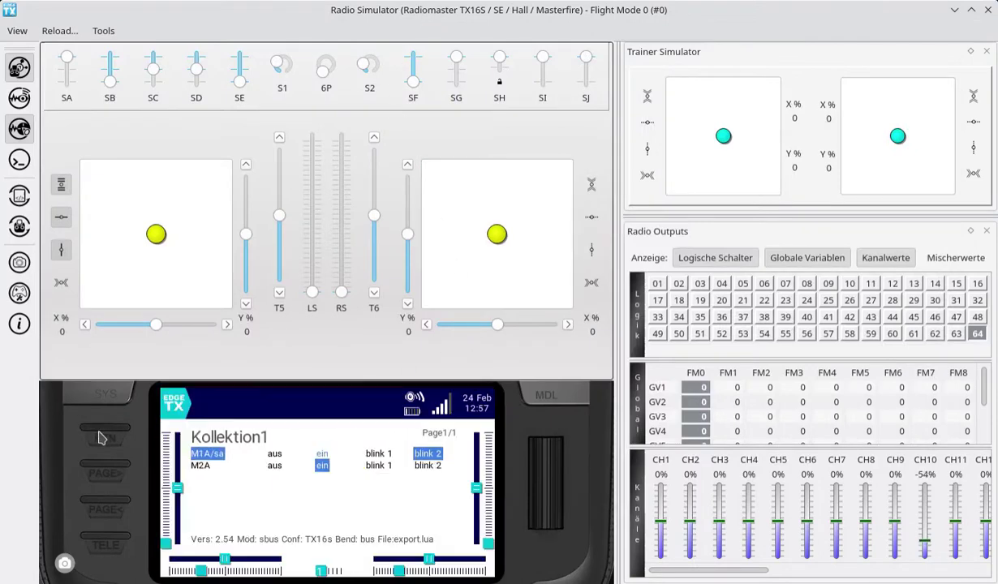
left_click(536, 399)
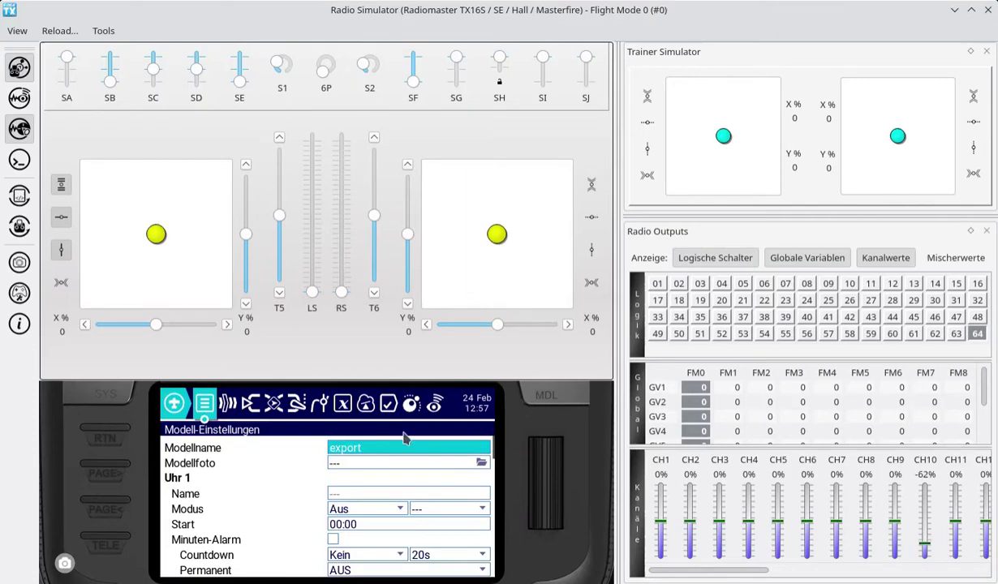
mouse_move(397, 436)
left_mouse_down()
mouse_move(336, 430)
mouse_move(312, 445)
mouse_move(382, 453)
mouse_move(397, 439)
left_mouse_up()
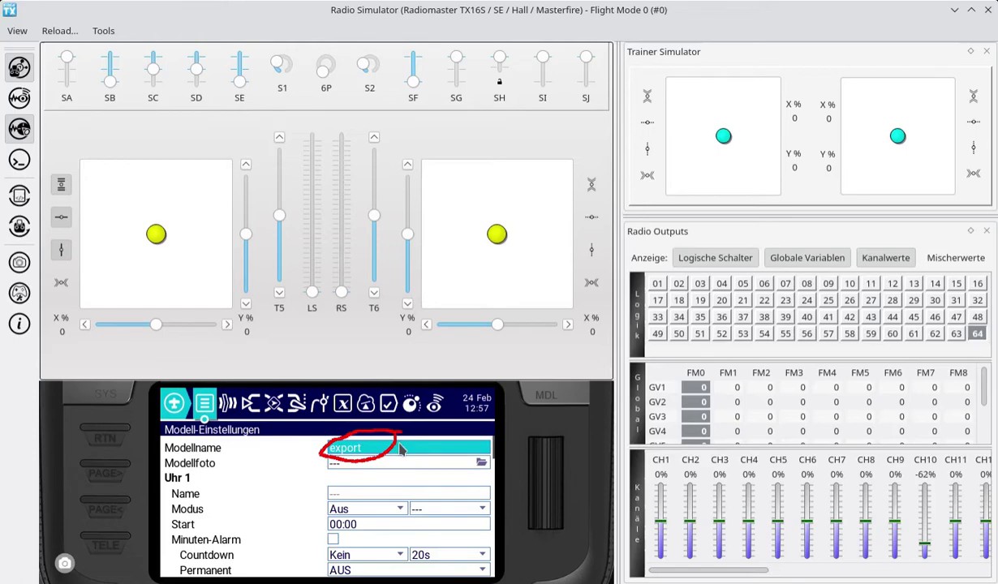
left_click(123, 430)
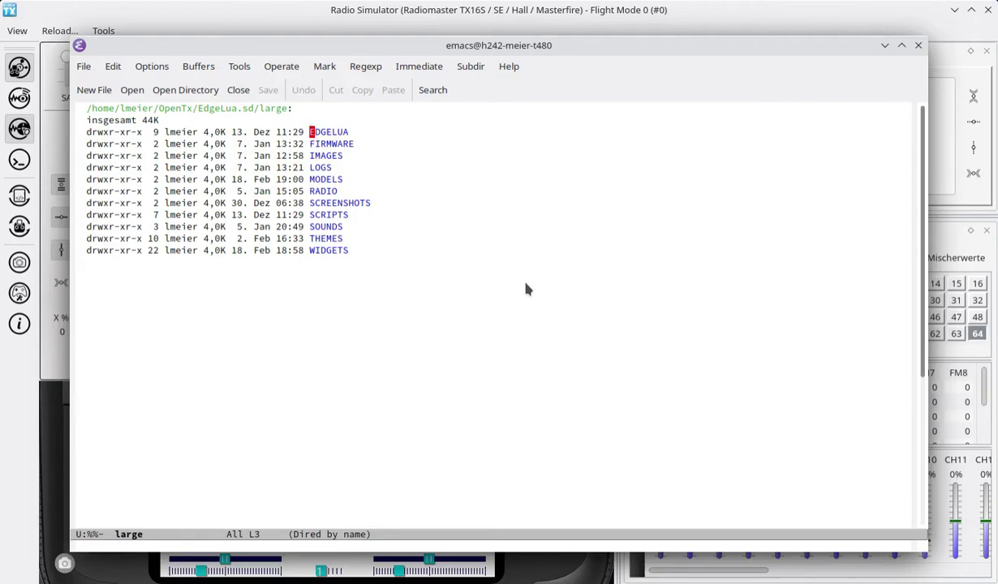
In Emacs, open the MODELS directory inside the EDGELUA folder
mouse_move(382, 114)
left_mouse_down()
mouse_move(312, 135)
mouse_move(305, 243)
mouse_move(370, 247)
mouse_move(369, 114)
left_mouse_up()
key("Return")
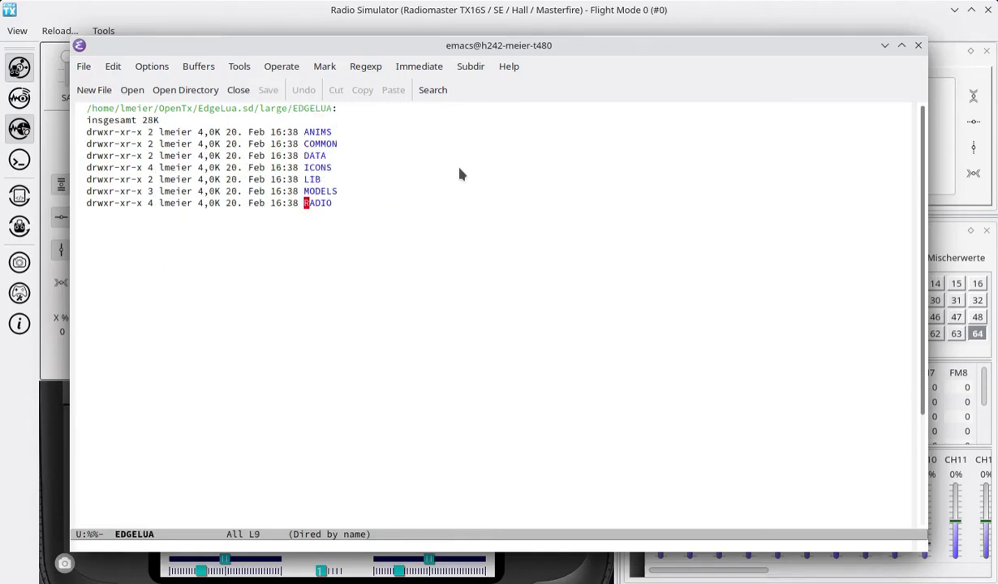
key("Up")
mouse_move(418, 176)
left_mouse_down()
mouse_move(294, 196)
mouse_move(327, 220)
mouse_move(337, 183)
left_mouse_up()
key("Down")
key("Up")
key("Return")
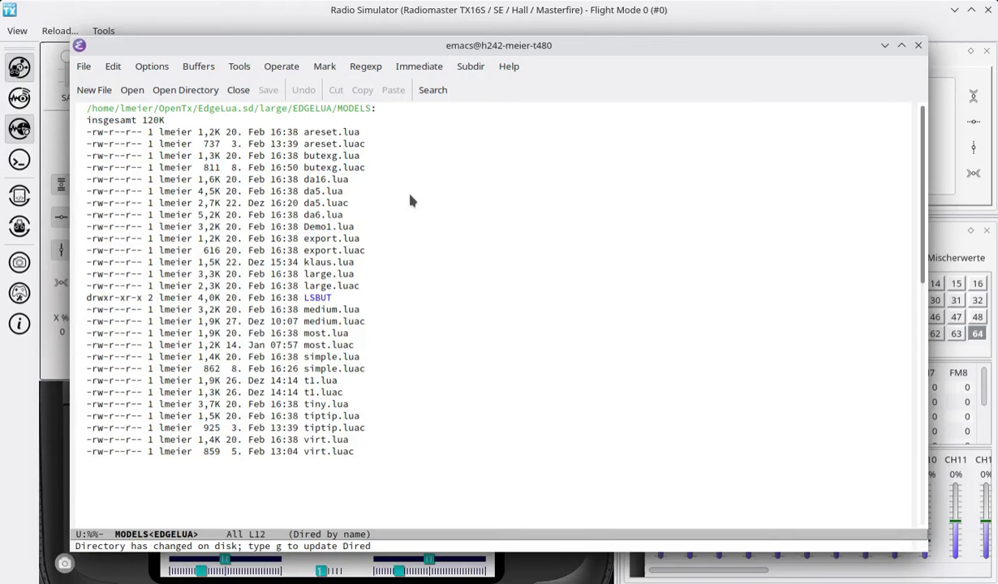
Open the export.lua model configuration from the MODELS directory
key("Up")
key("Down")
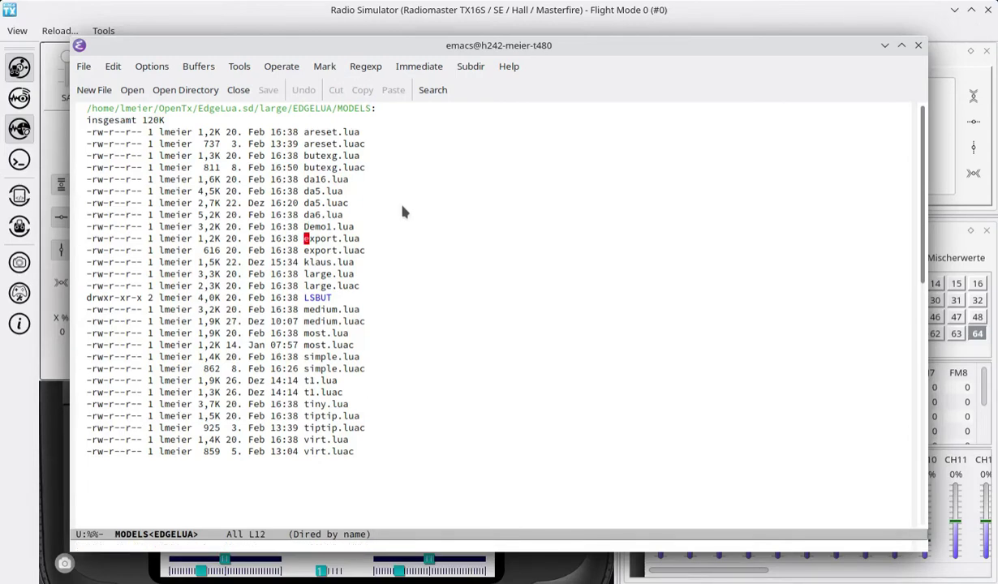
key("Return")
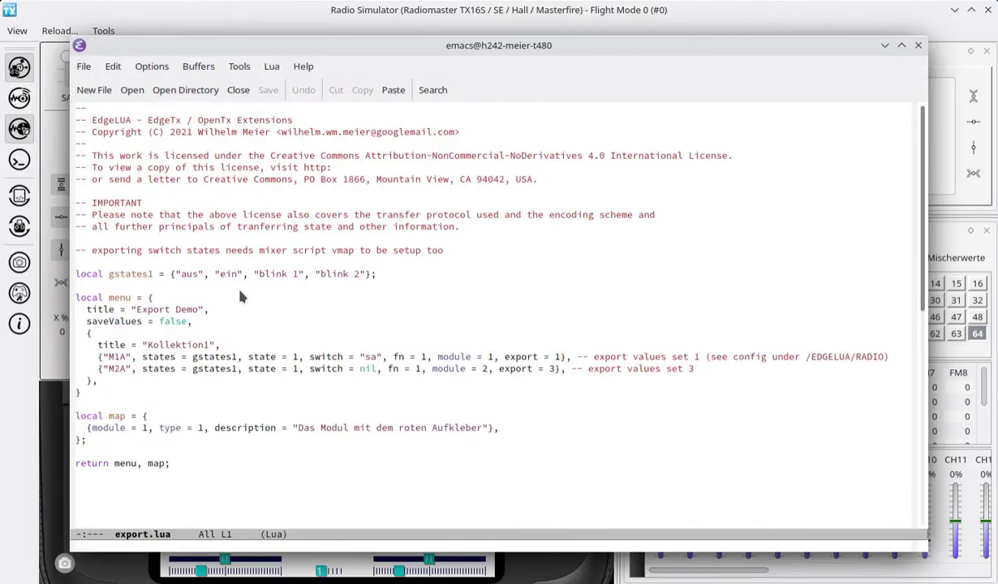
Examine the menu table in export.lua, comparing the switch, fn, module and export parameters of the M1A and M2A entries
mouse_move(237, 290)
left_mouse_down()
mouse_move(114, 300)
mouse_move(83, 361)
mouse_move(170, 412)
mouse_move(317, 422)
mouse_move(515, 412)
mouse_move(637, 345)
mouse_move(206, 306)
left_mouse_up()
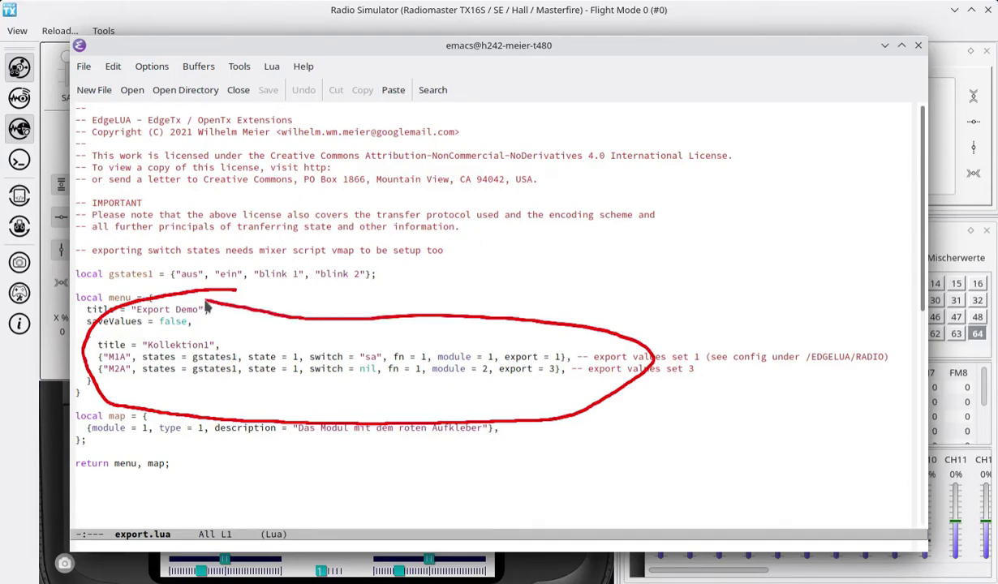
key("super+shift+F11")
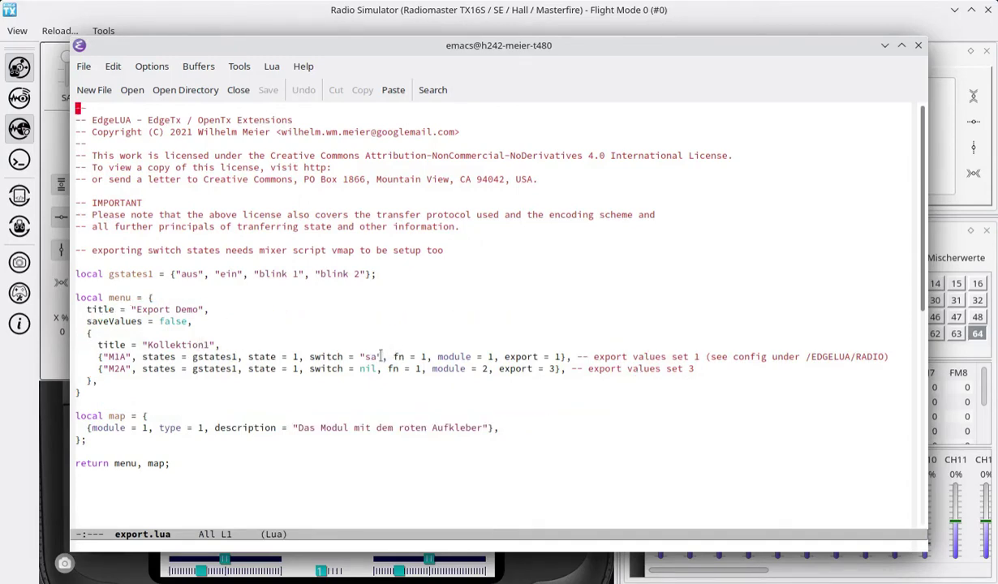
mouse_move(121, 345)
left_mouse_down()
mouse_move(98, 351)
mouse_move(123, 342)
left_mouse_up()
mouse_move(364, 339)
left_mouse_down()
mouse_move(341, 350)
mouse_move(394, 351)
mouse_move(385, 347)
mouse_move(375, 351)
mouse_move(421, 361)
left_mouse_up()
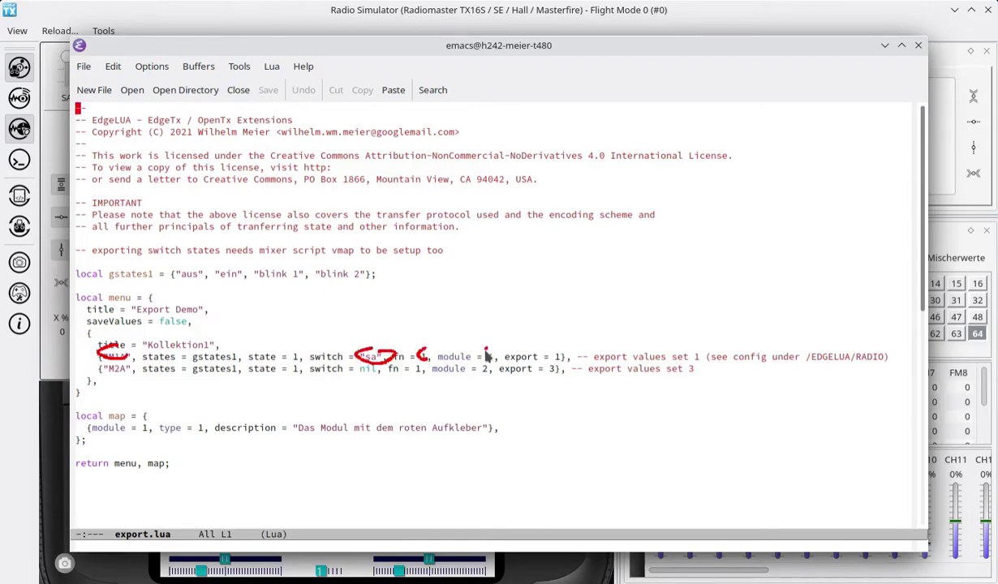
left_click_drag(492, 350, 495, 361)
key("shift+F9")
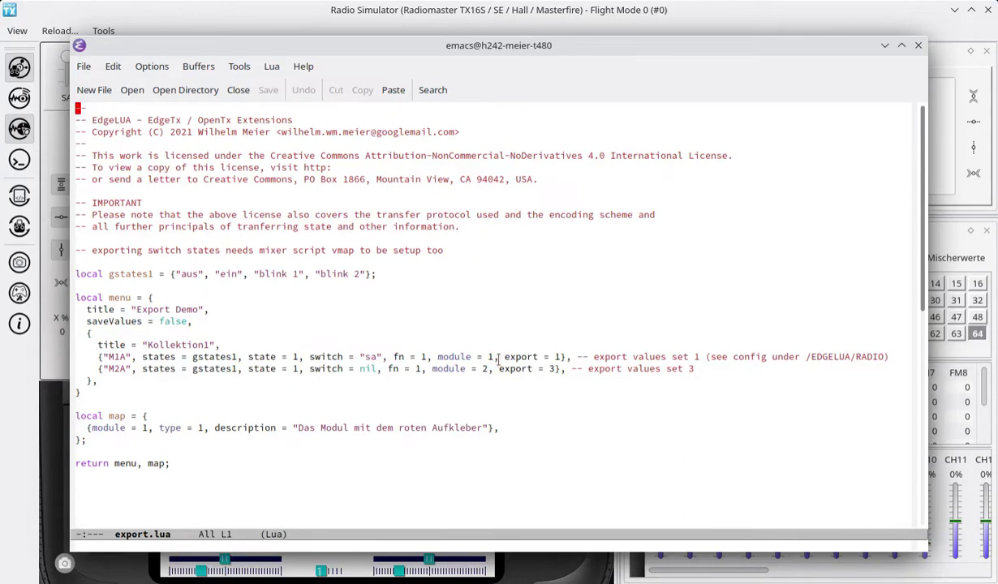
mouse_move(126, 366)
left_mouse_down()
mouse_move(102, 370)
mouse_move(121, 368)
left_mouse_up()
mouse_move(421, 364)
left_mouse_down()
mouse_move(410, 373)
mouse_move(418, 384)
left_mouse_up()
left_click_drag(492, 365, 500, 378)
left_click_drag(349, 378, 387, 391)
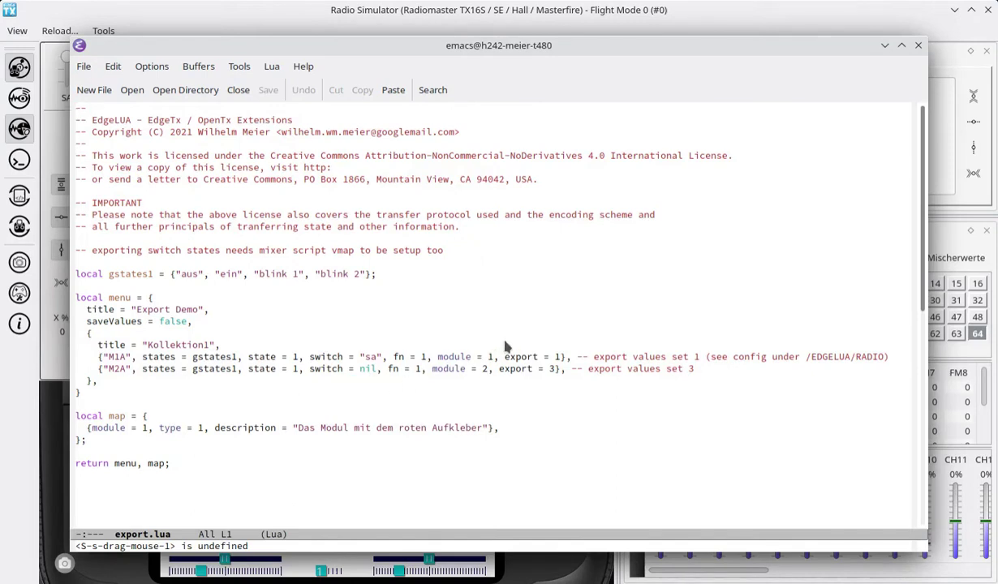
mouse_move(528, 342)
left_mouse_down()
mouse_move(490, 362)
mouse_move(519, 388)
mouse_move(578, 340)
mouse_move(536, 349)
left_mouse_up()
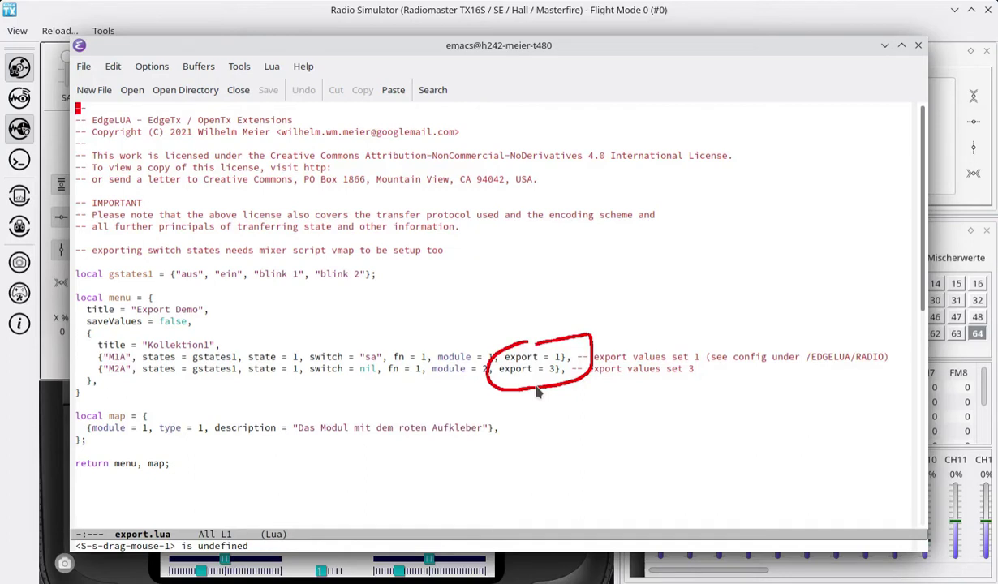
key("super+shift+F11")
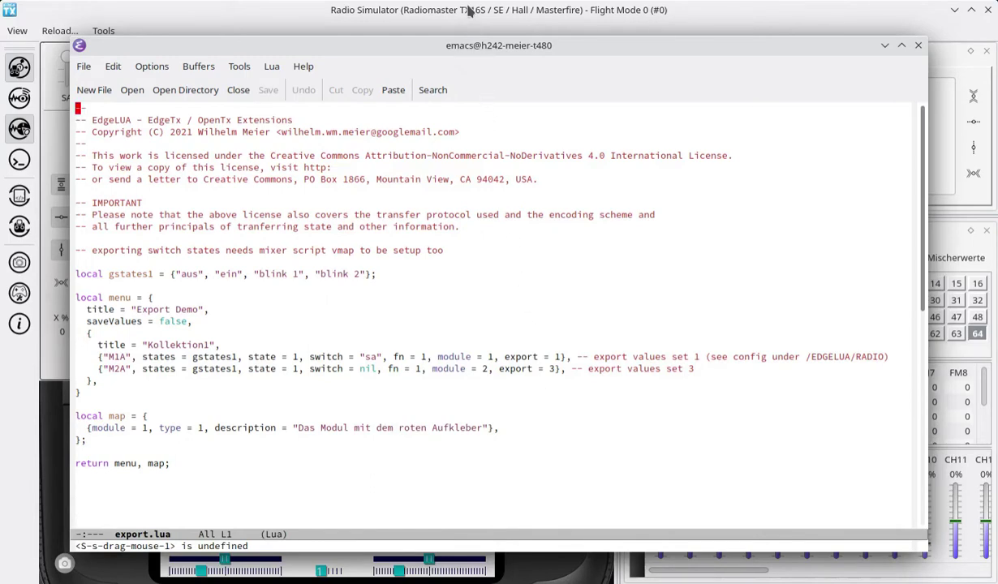
Switch back to the Radio Simulator and compare the Kollektion1 function states with the CH5 output
left_click(469, 9)
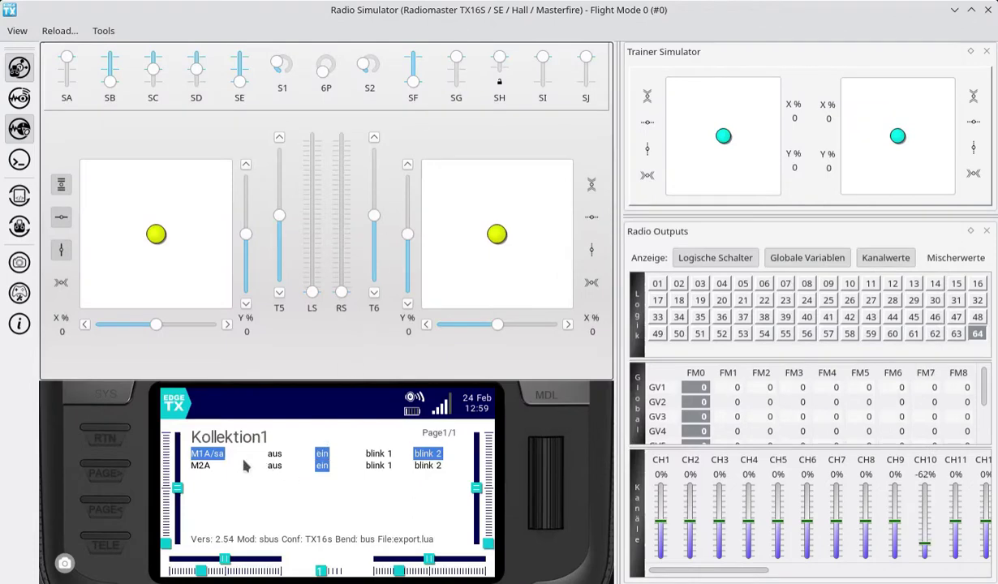
mouse_move(259, 440)
left_mouse_down()
mouse_move(274, 456)
mouse_move(374, 462)
mouse_move(435, 459)
mouse_move(444, 441)
mouse_move(452, 461)
left_mouse_up()
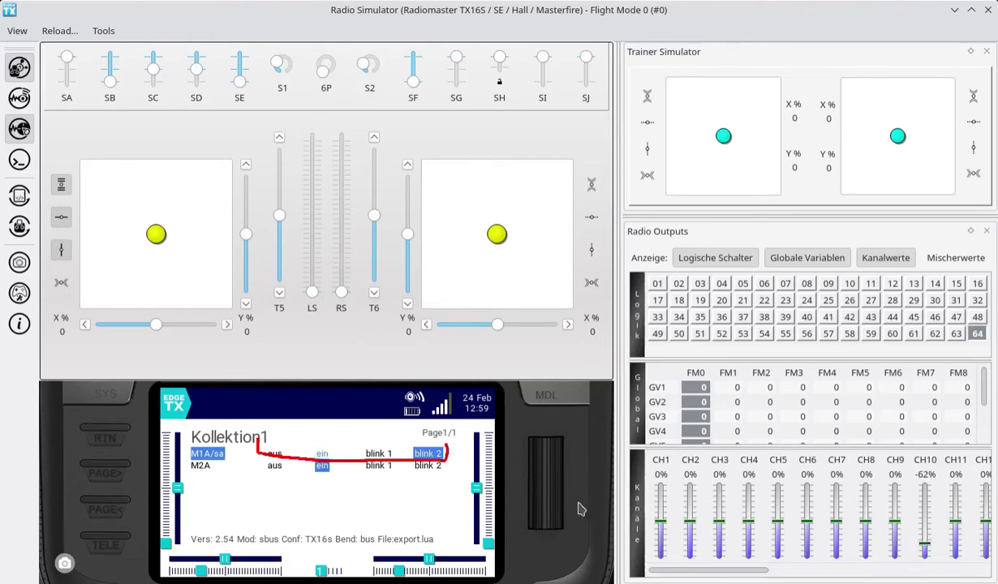
mouse_move(768, 461)
left_mouse_down()
mouse_move(778, 472)
mouse_move(791, 463)
mouse_move(785, 451)
left_mouse_up()
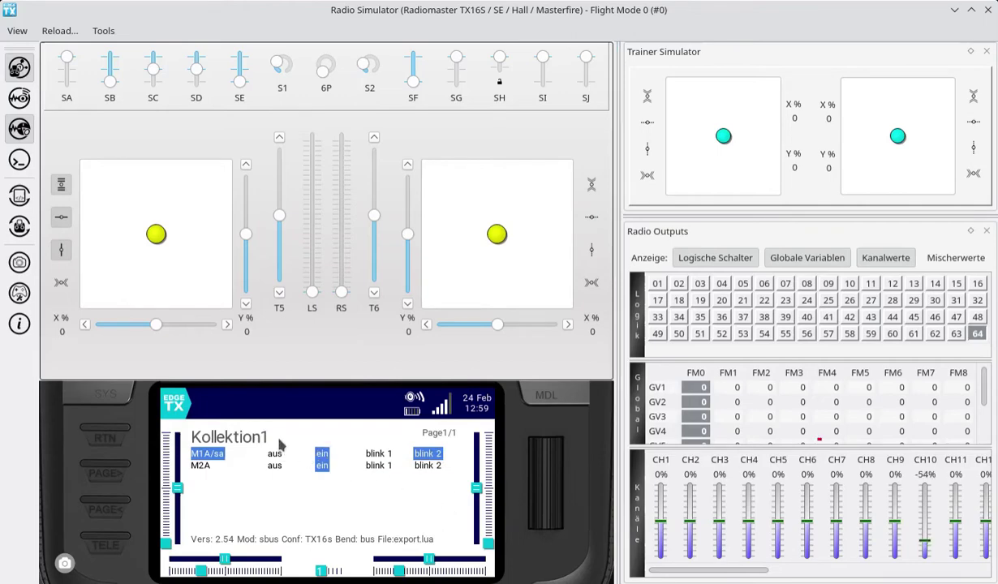
left_click_drag(271, 442, 279, 453)
left_click_drag(789, 447, 766, 465)
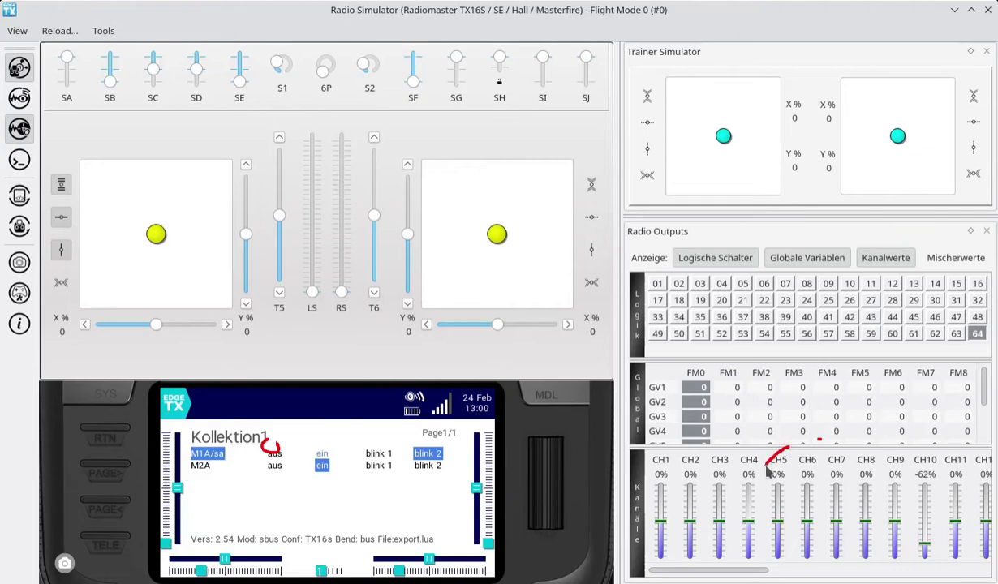
Return to Emacs and mark the export = 1 and export = 3 parameters of the M1A and M2A entries, then clear the markings
mouse_move(321, 439)
left_mouse_down()
mouse_move(304, 451)
mouse_move(315, 439)
mouse_move(328, 449)
left_mouse_up()
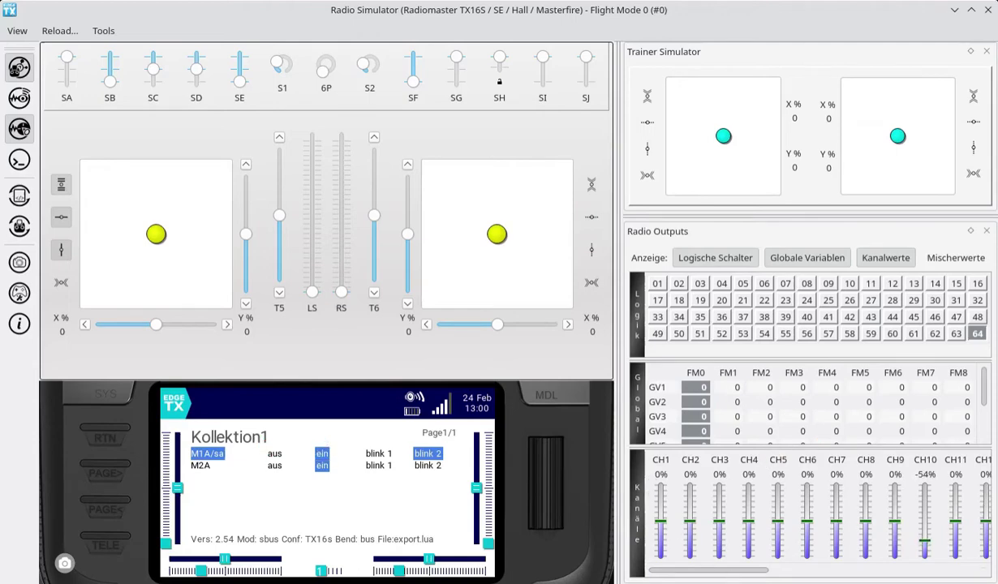
key("alt+Tab")
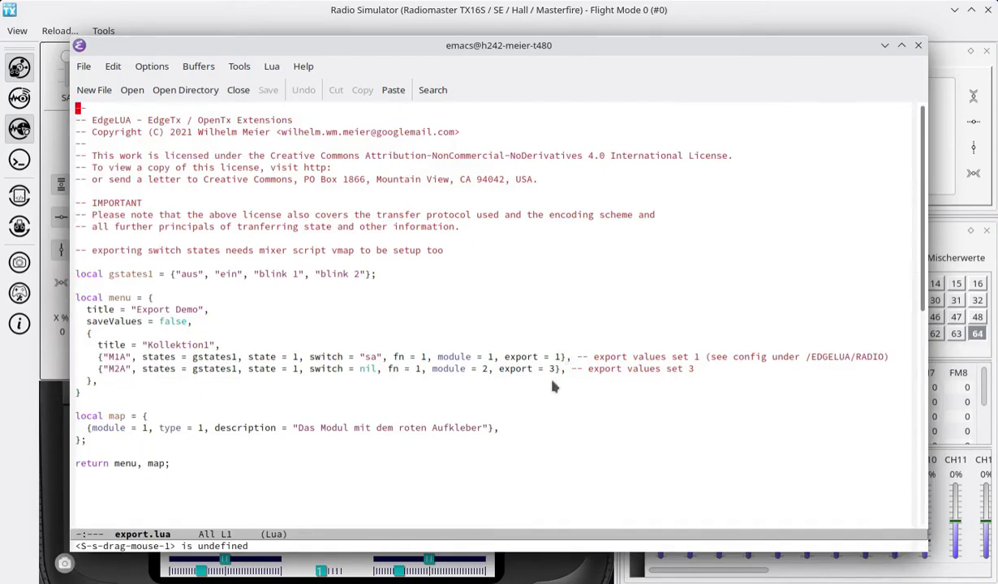
left_click_drag(560, 344, 500, 357)
left_click_drag(571, 383, 564, 341)
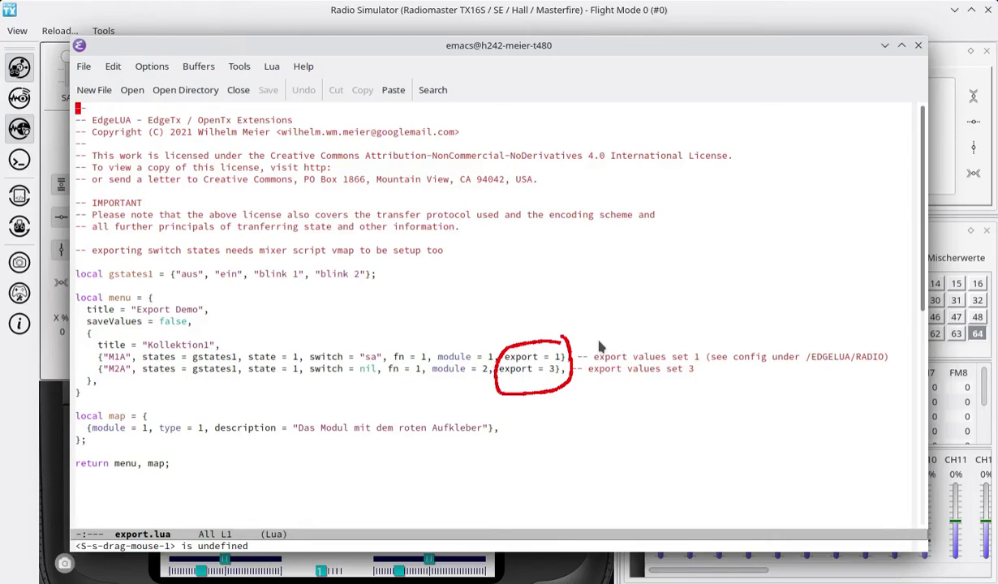
key("super+shift+F11")
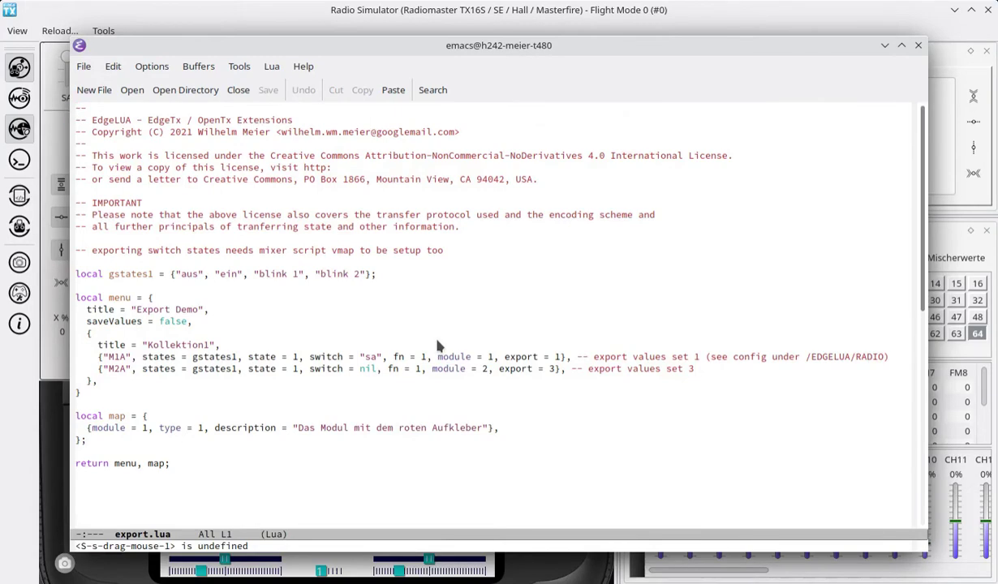
Close the export.lua file and open the RADIO directory inside the EDGELUA folder
key("ctrl+x")
key("k")
key("Return")
key("asciicircum")
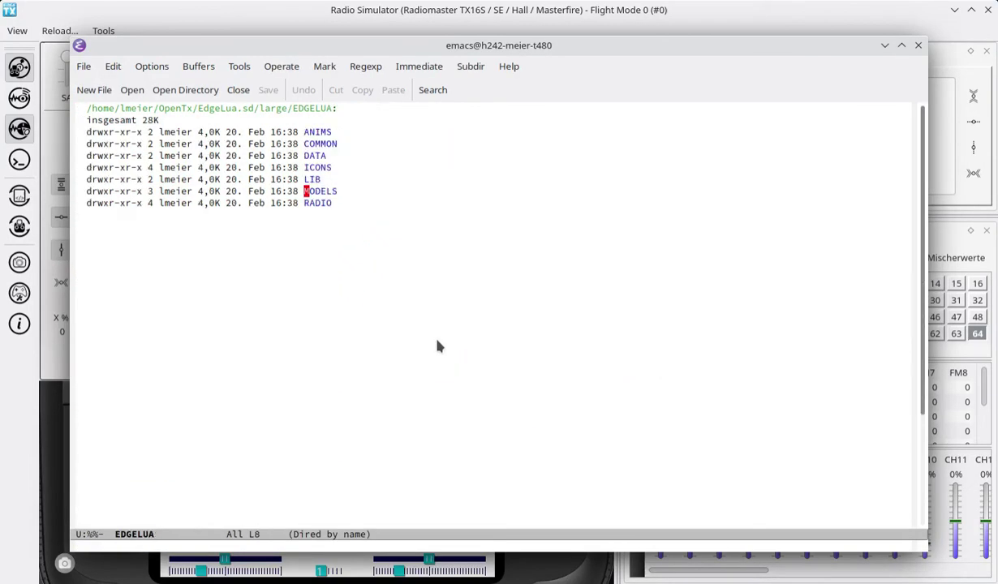
key("Down")
key("Return")
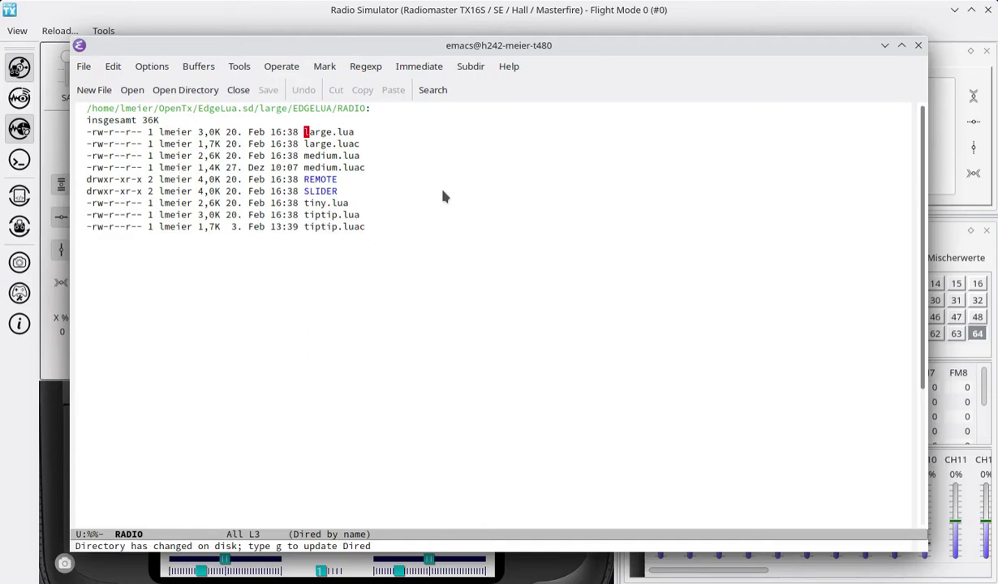
Open the large.lua radio configuration from the RADIO directory
key("Down")
key("Up")
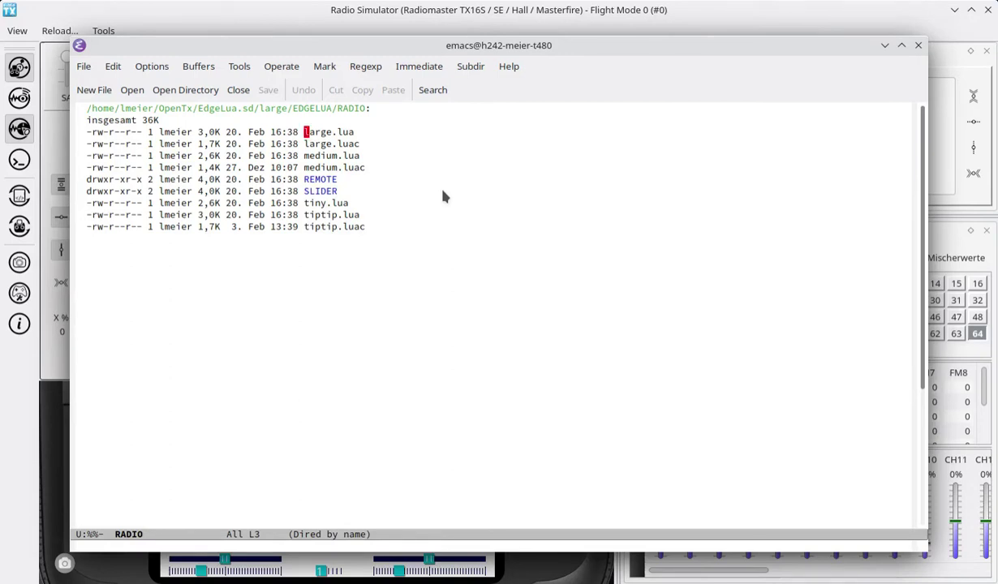
key("Return")
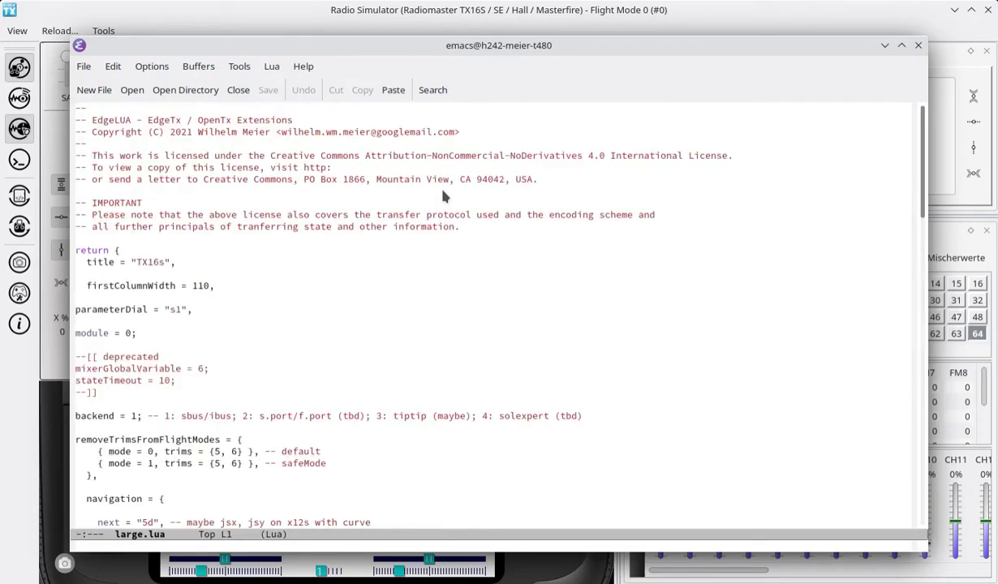
Examine the general settings in large.lua, including the backend selection, removeTrimsFromFlightModes and the navigation assignments
key("Down")
key("Down")
key("Down")
key("Down")
key("Down")
key("Down")
key("Down")
key("Down")
key("Down")
key("Down")
key("Down")
key("Down")
key("Down")
key("Down")
key("Down")
key("Down")
key("Down")
key("Down")
key("Down")
key("Down")
key("Down")
key("Down")
key("Down")
key("Down")
key("Down")
key("Down")
key("Down")
key("Down")
key("Down")
key("Down")
key("Down")
key("Down")
key("Down")
key("Down")
key("Down")
key("Down")
key("Down")
key("Down")
key("Down")
key("Down")
key("Down")
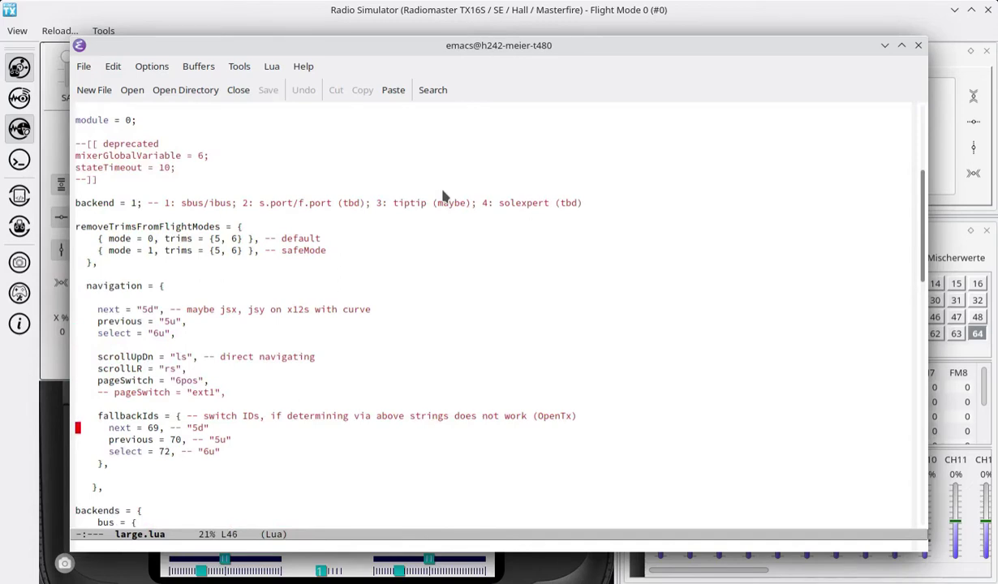
key("Up")
key("Up")
key("Up")
key("Up")
key("Up")
key("Up")
key("Up")
key("Up")
key("Up")
key("Up")
key("Up")
key("Up")
key("Up")
key("Down")
key("Down")
key("Up")
key("Up")
Read on past the fallbackIds to the backends table and examine its bus section
key("Down")
key("Down")
key("Down")
key("Down")
key("Down")
key("Down")
key("Down")
key("Down")
key("Down")
key("Down")
key("Down")
key("Down")
key("Down")
key("Down")
key("Down")
key("Down")
key("Down")
key("Down")
key("Down")
key("Down")
key("Down")
key("Down")
key("Down")
key("Down")
key("Down")
key("Down")
key("Down")
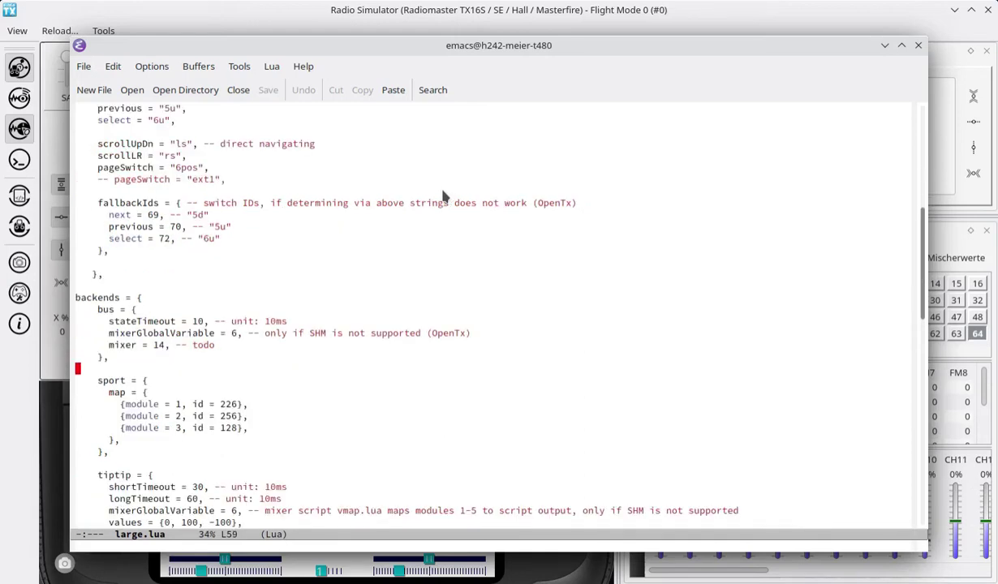
Highlight the complete bus block in the backends table, then clear the selection
key("Up")
key("Up")
key("Up")
key("Up")
key("Up")
key("ctrl+space")
key("Down")
key("Down")
key("Down")
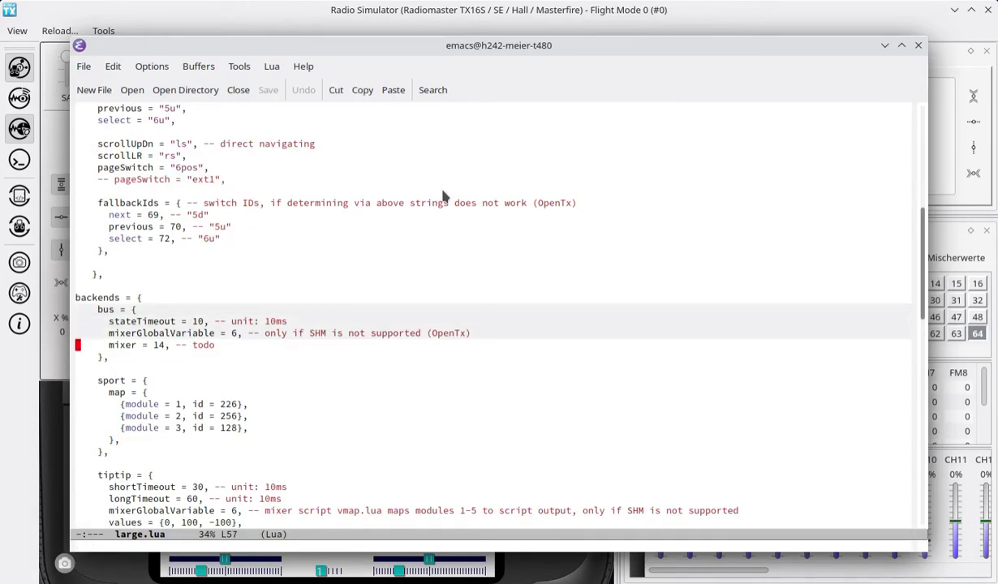
key("Down")
key("Down")
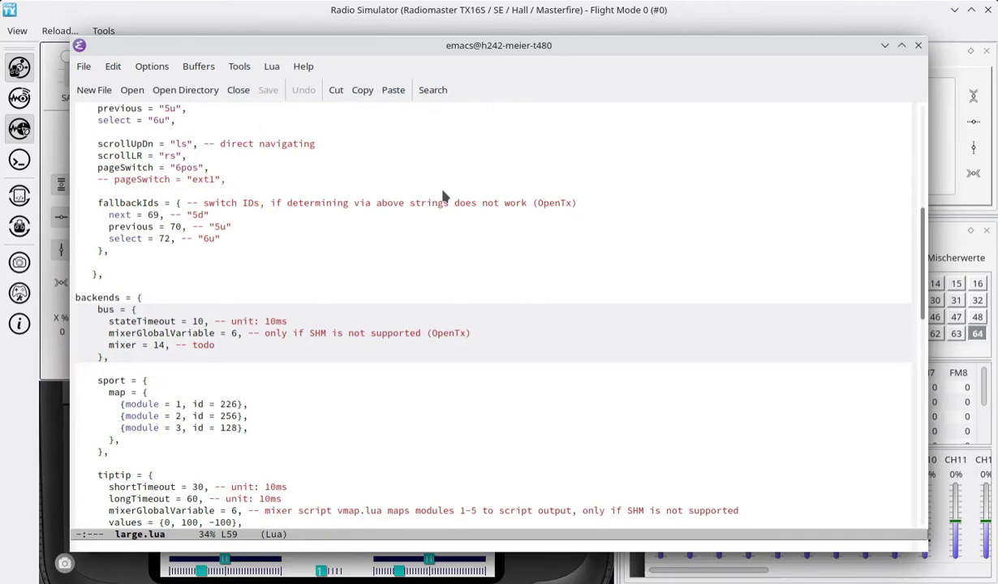
key("ctrl+g")
Select the complete sport block with its module map in the backends table and copy it
key("Up")
key("Up")
key("Up")
key("Up")
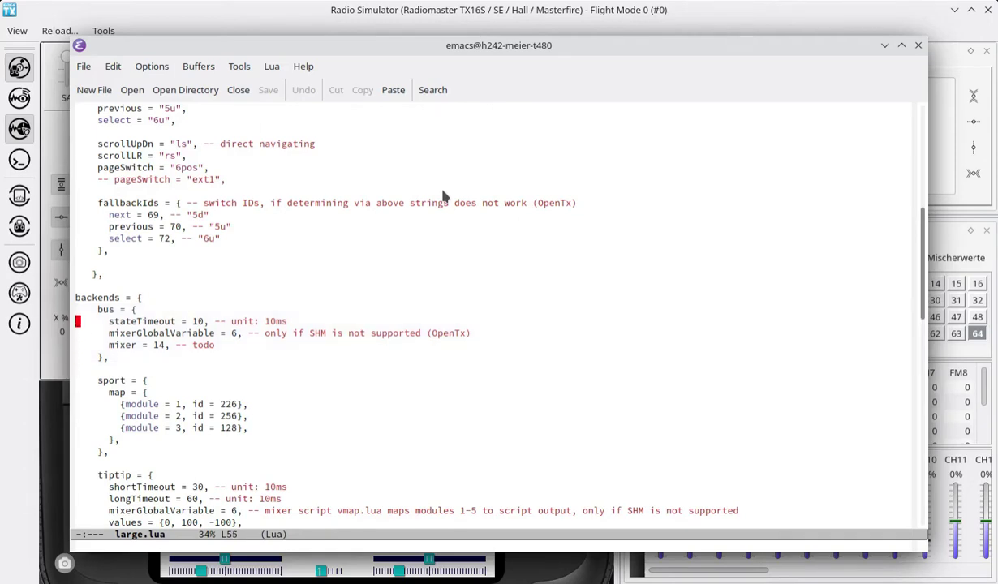
key("Down")
key("Down")
key("Down")
key("Down")
key("Down")
key("ctrl+space")
key("Down")
key("Down")
key("Down")
key("Down")
key("Down")
key("Down")
key("Down")
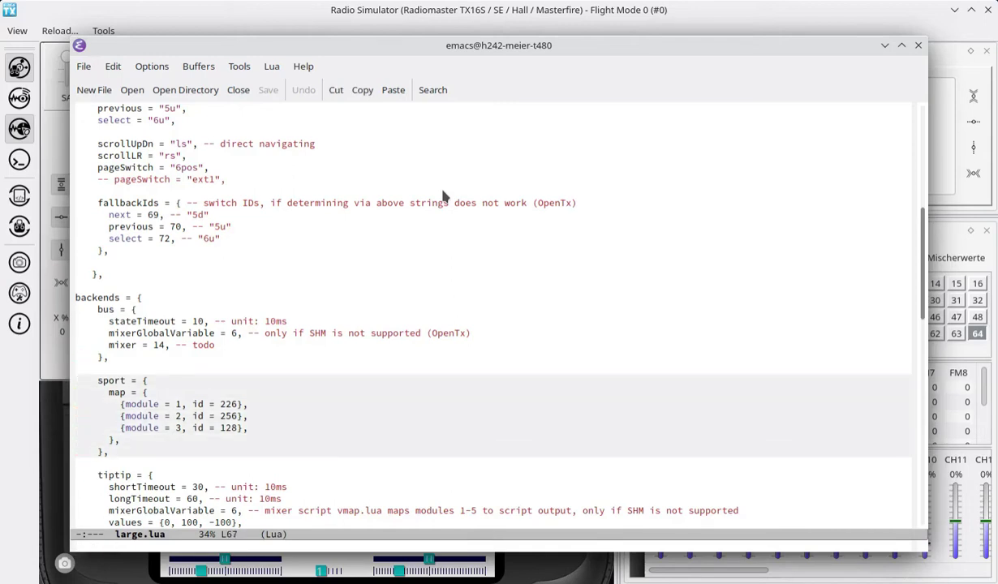
key("Up")
key("alt+w")
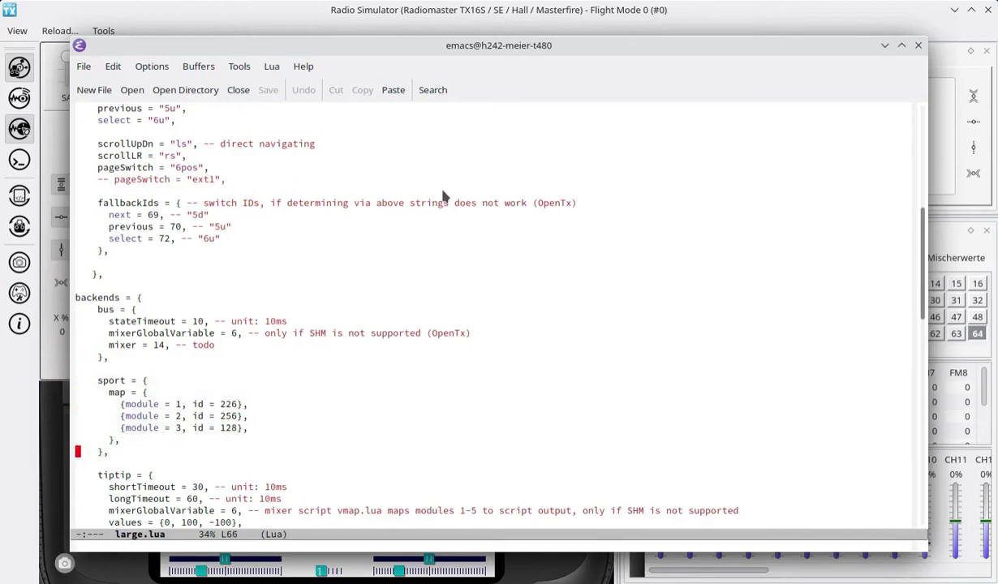
Select the complete tiptip block, from its opening line to its closing brace, and copy it
key("Down")
key("Down")
key("Down")
key("Down")
key("Down")
key("Down")
key("Down")
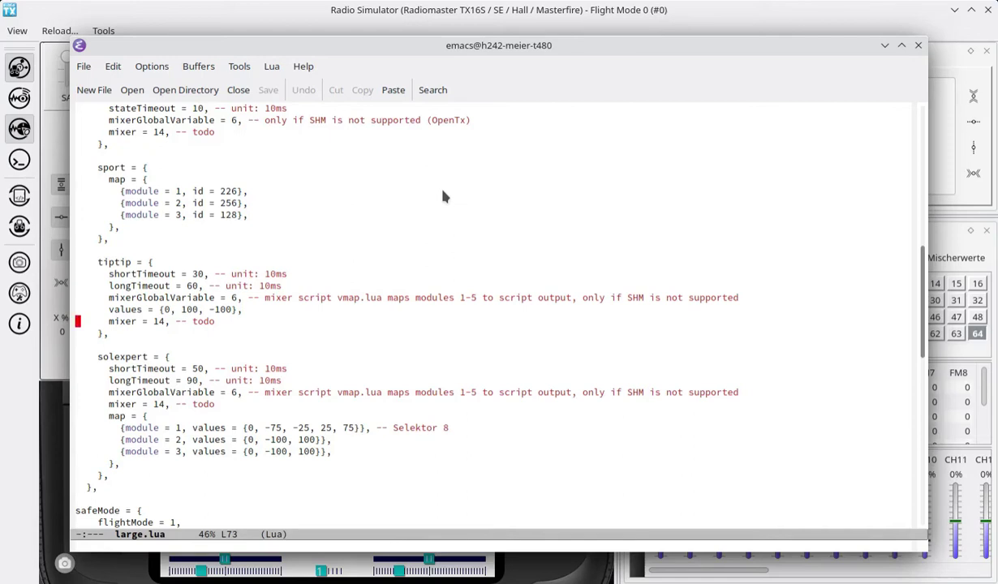
key("Up")
key("Up")
key("Up")
key("Up")
key("Up")
key("ctrl+space")
key("Down")
key("Down")
key("Down")
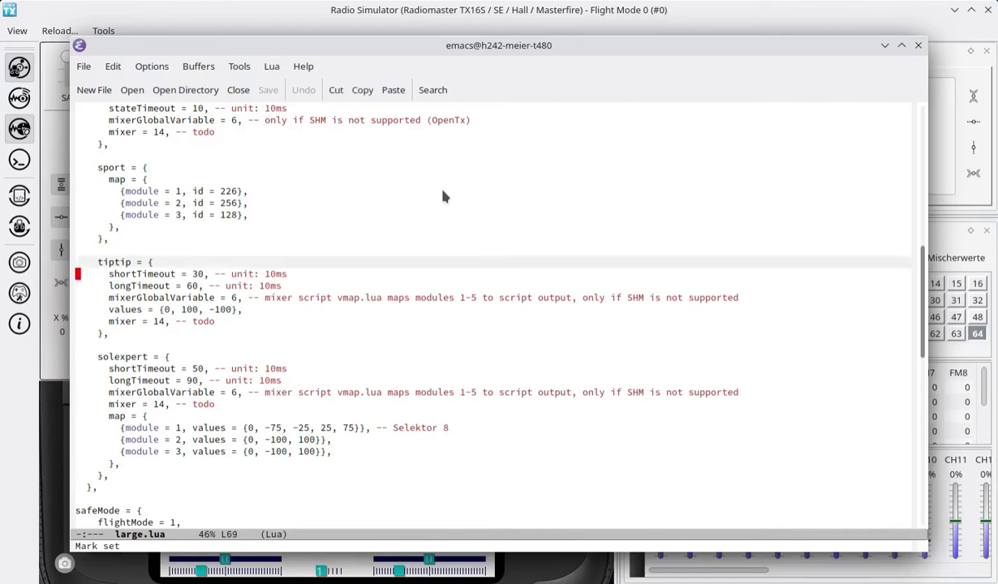
key("Down")
key("Down")
key("Down")
key("Down")
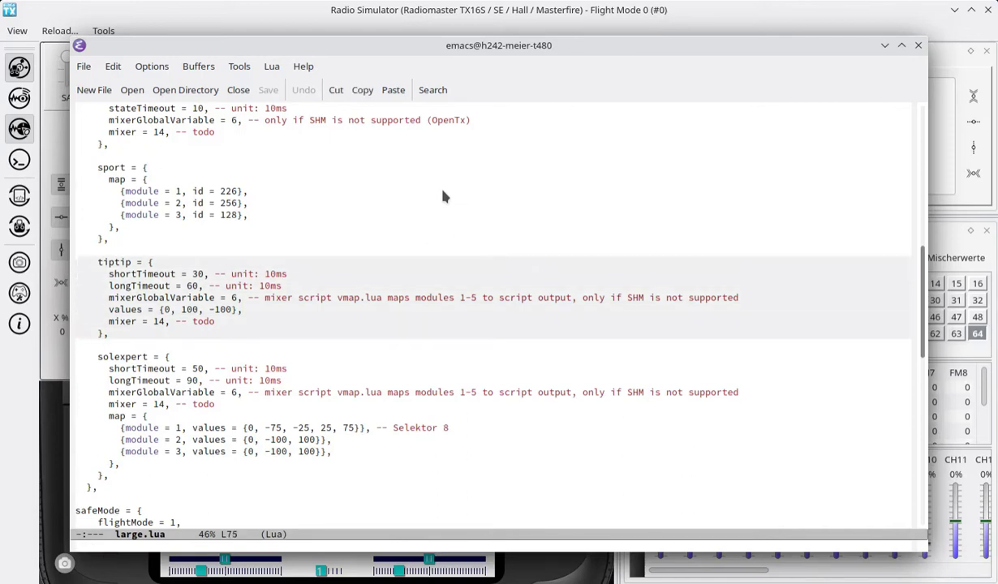
key("alt+w")
Select the complete solexpert block with its module map in the backends table and copy it
key("Up")
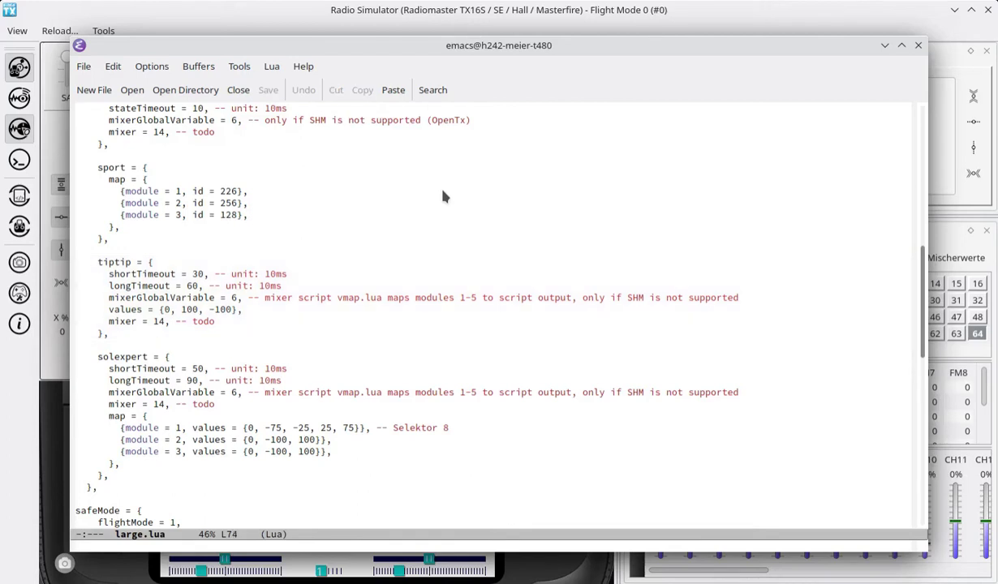
key("Down")
key("Down")
key("ctrl+space")
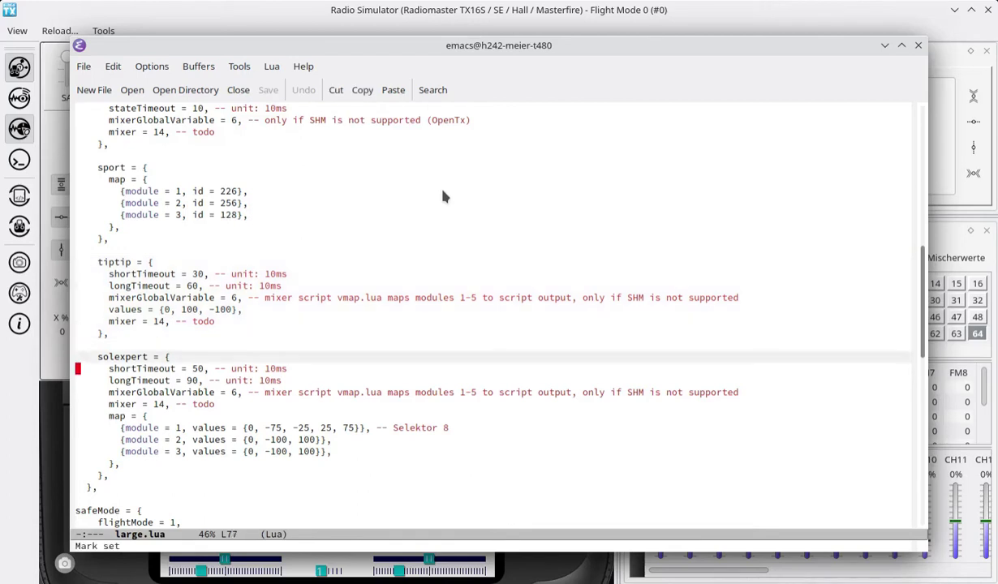
key("Down")
key("Down")
key("Down")
key("Down")
key("Down")
key("Down")
key("Down")
key("Down")
key("Down")
key("Down")
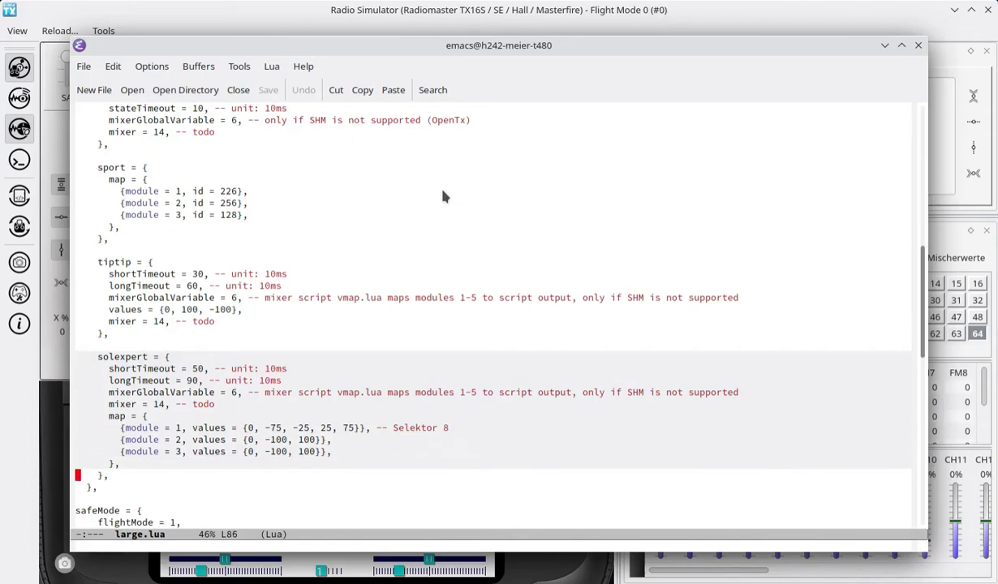
key("alt+w")
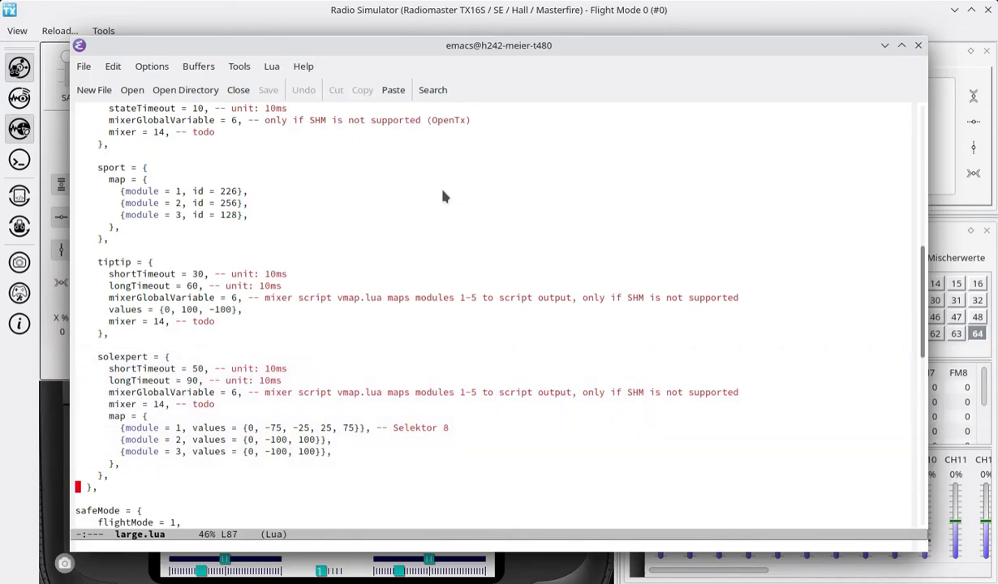
Go past the safeMode table, select the export table from its opening line through its value rows, and copy it
key("Down")
key("Down")
key("Down")
key("Down")
key("Down")
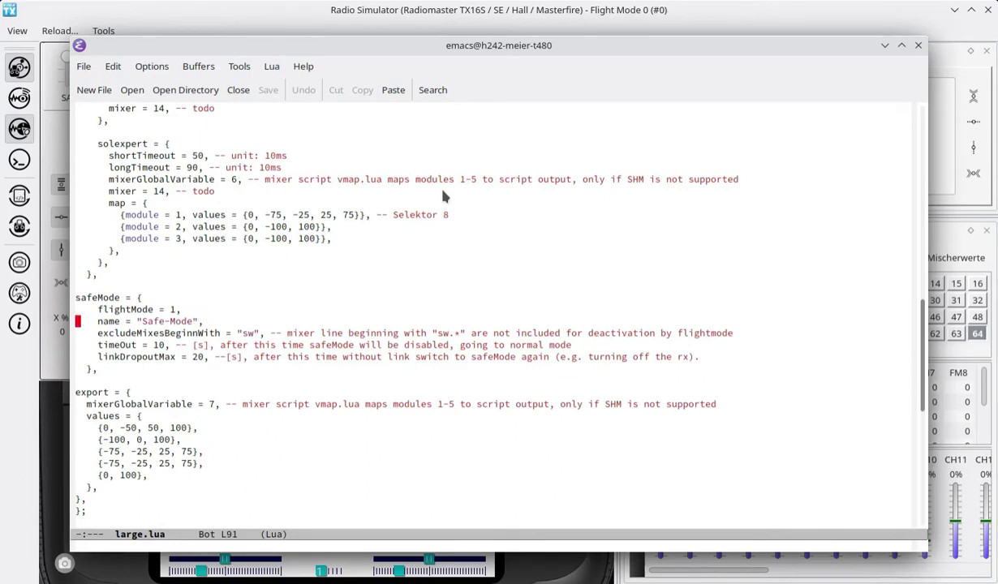
key("Up")
key("Down")
key("Down")
key("Down")
key("Down")
key("Down")
key("Down")
key("Down")
key("ctrl+space")
key("Down")
key("Down")
key("Down")
key("Down")
key("Down")
key("Down")
key("Down")
key("Down")
key("Down")
key("Down")
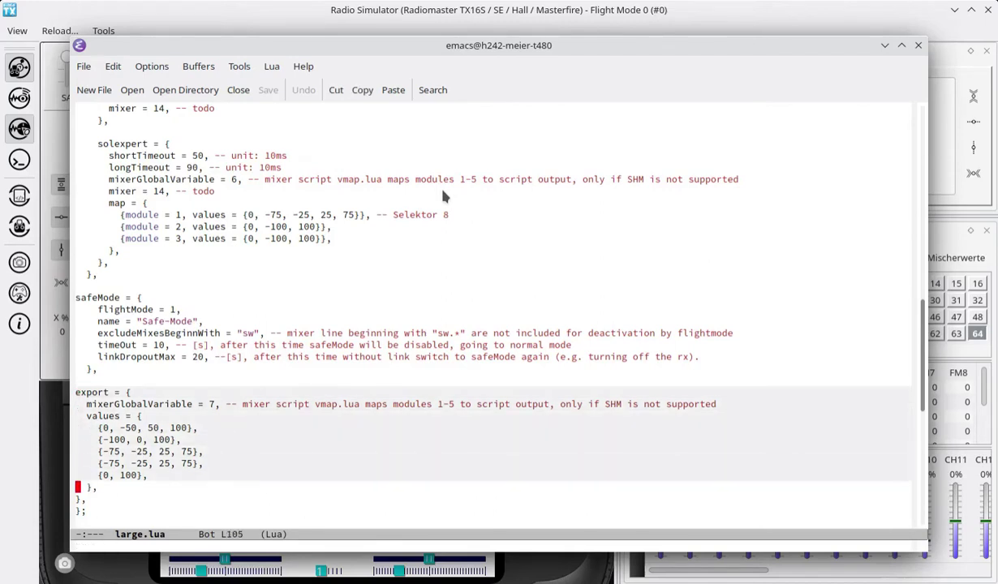
key("alt+w")
Highlight the values list inside the export table, then clear the selection
key("Up")
key("Up")
key("Up")
key("Up")
key("Up")
key("Up")
key("Up")
key("Up")
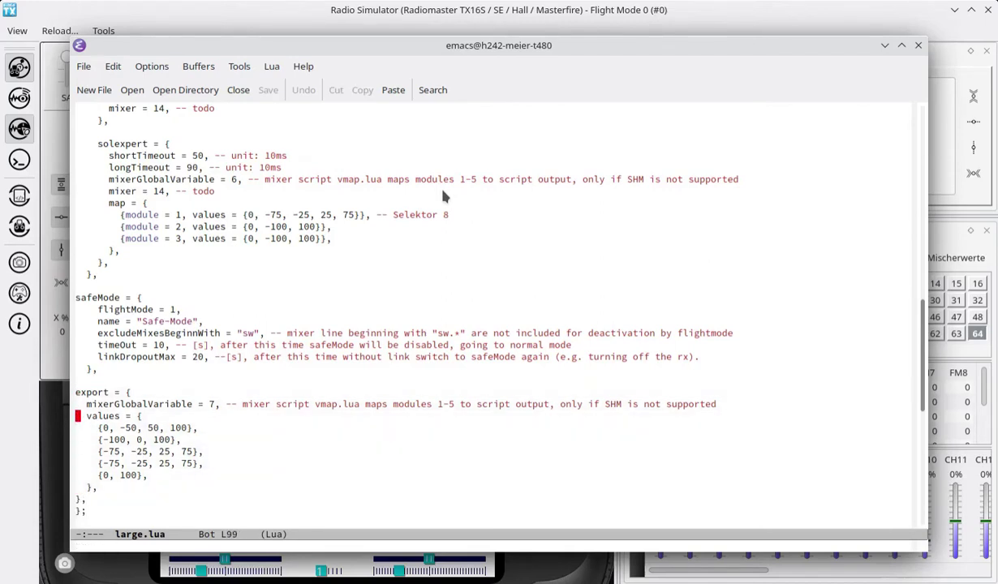
key("ctrl+space")
key("Down")
key("Down")
key("Down")
key("Down")
key("Down")
key("Down")
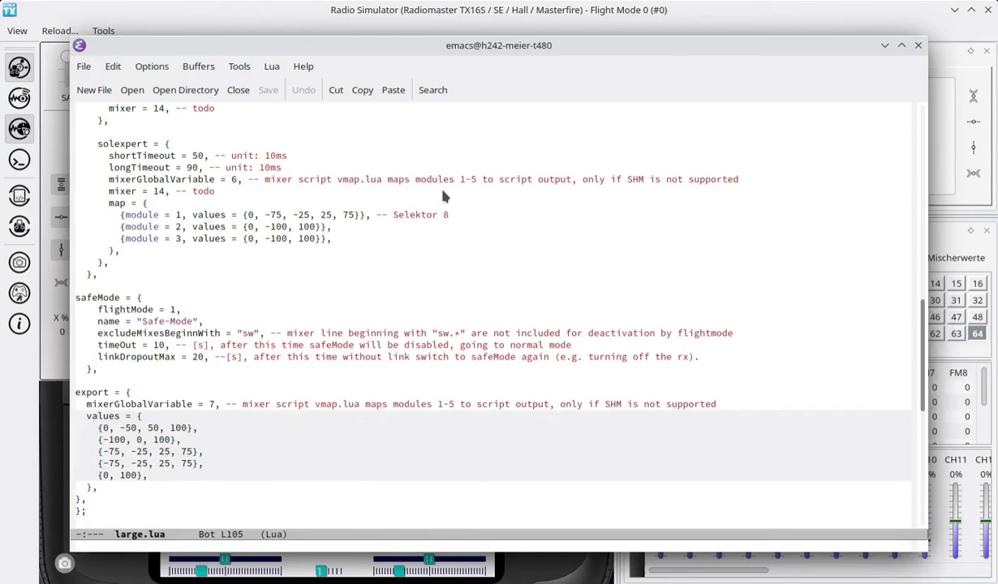
left_click(127, 393)
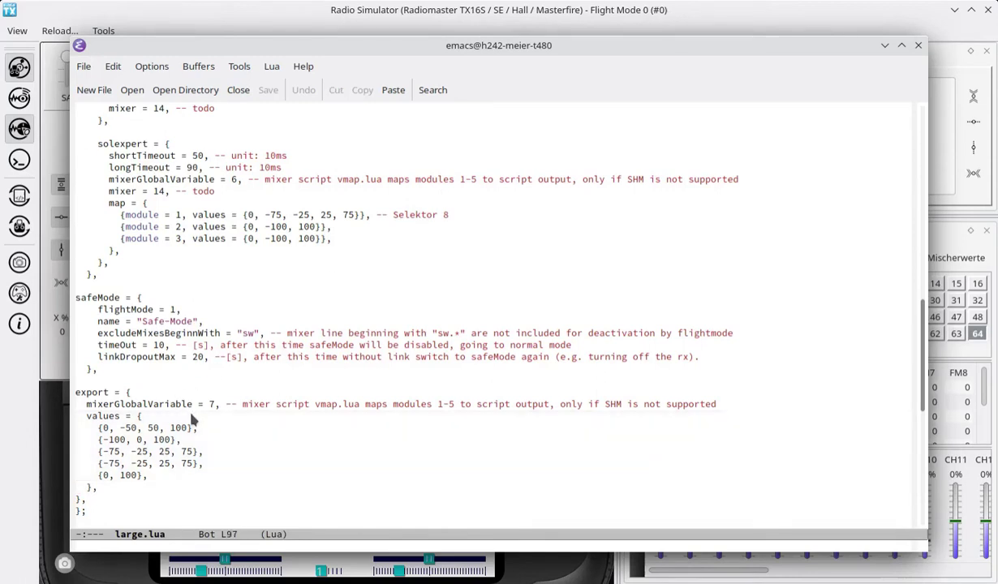
Mark each of the five rows in the export values list with a red stroke, then erase the strokes
left_click(203, 428)
key("ctrl+space")
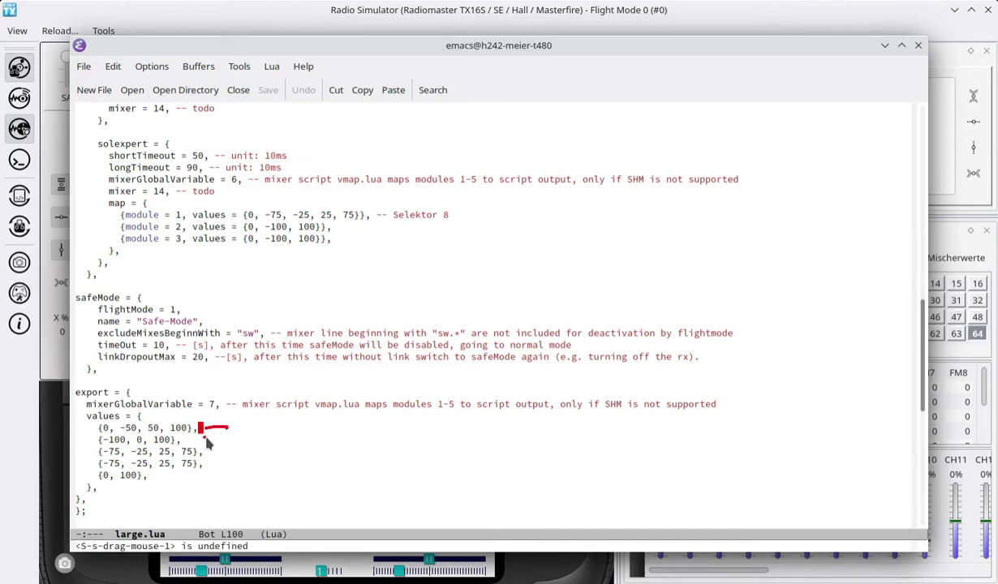
mouse_move(204, 437)
left_mouse_down()
mouse_move(218, 439)
mouse_move(232, 467)
left_mouse_up()
left_click(209, 456)
left_click_drag(173, 479, 187, 479)
key("ctrl+F1")
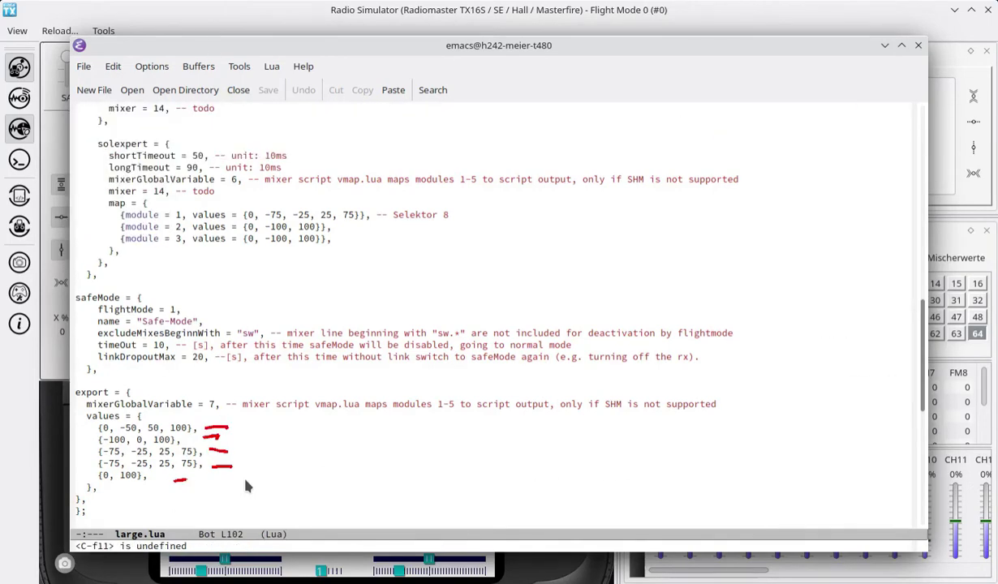
key("shift+super+F11")
Mark the first and third export value rows and the first row's individual values in red, then erase the marks
left_click_drag(210, 423, 240, 428)
key("ctrl+F1")
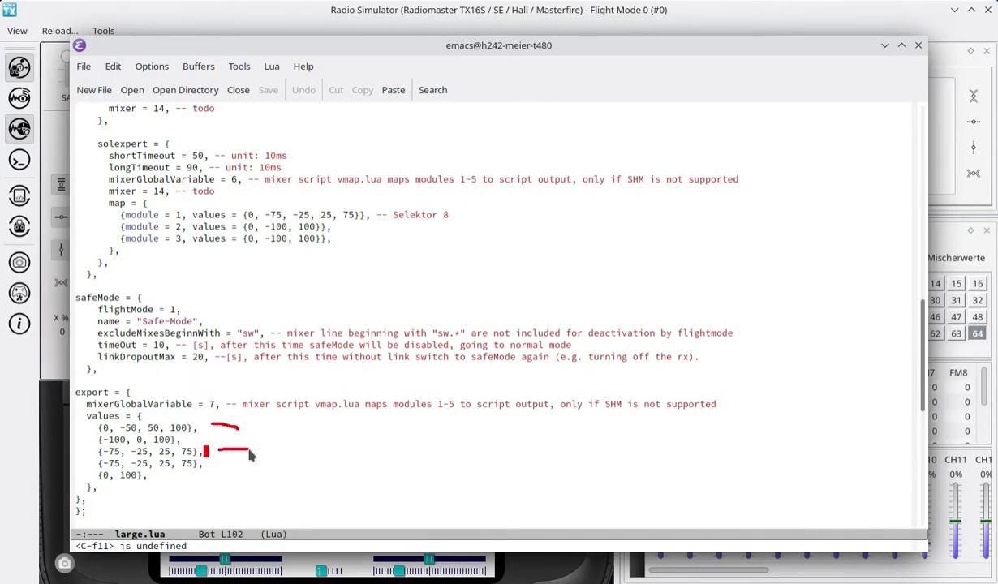
left_click_drag(217, 449, 249, 447)
mouse_move(106, 421)
left_mouse_down()
mouse_move(98, 424)
mouse_move(107, 423)
left_mouse_up()
mouse_move(135, 423)
left_mouse_down()
mouse_move(123, 425)
mouse_move(137, 431)
left_mouse_up()
left_click_drag(158, 423, 159, 433)
left_click(177, 427)
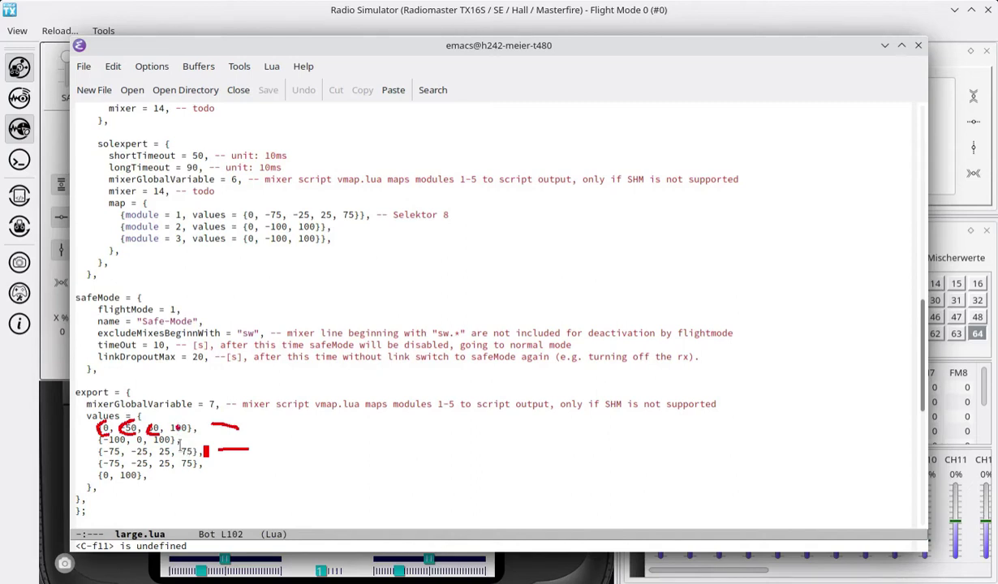
left_click_drag(90, 445, 89, 450)
left_click_drag(131, 457, 190, 464)
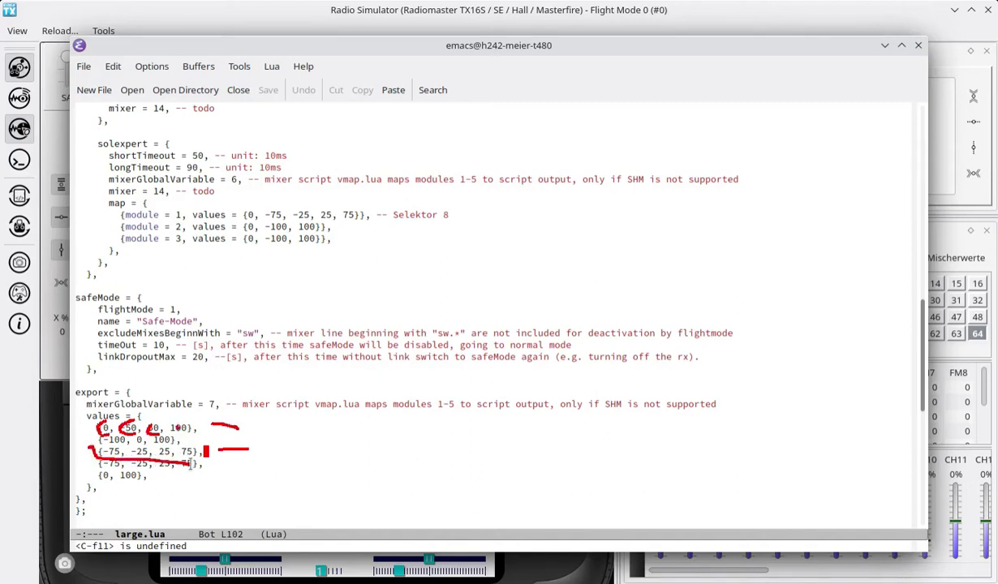
key("shift+F9")
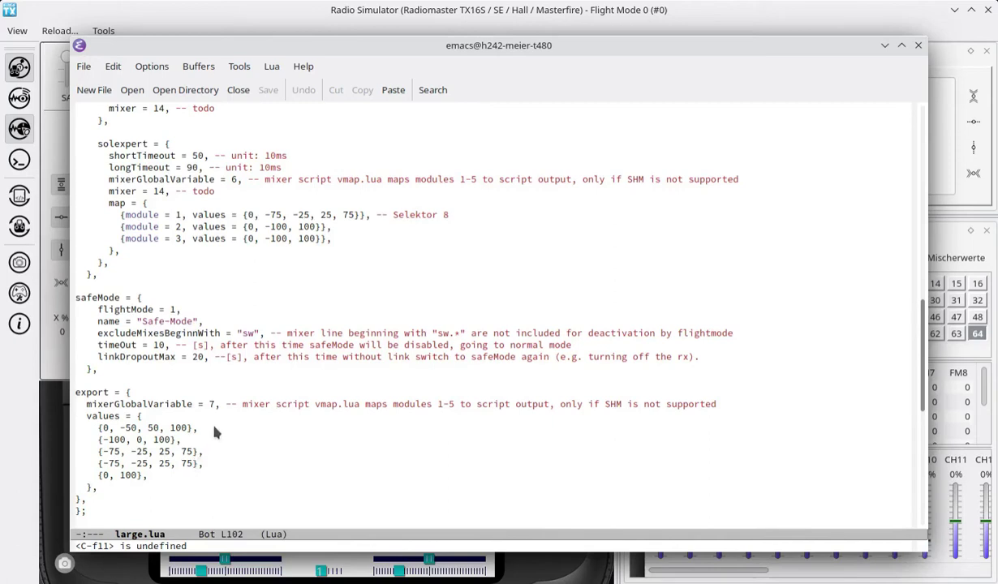
Switch to the Radio Simulator, mark the CH5 channel output in red, and erase the mark
left_click_drag(216, 433, 217, 480)
left_click(733, 16)
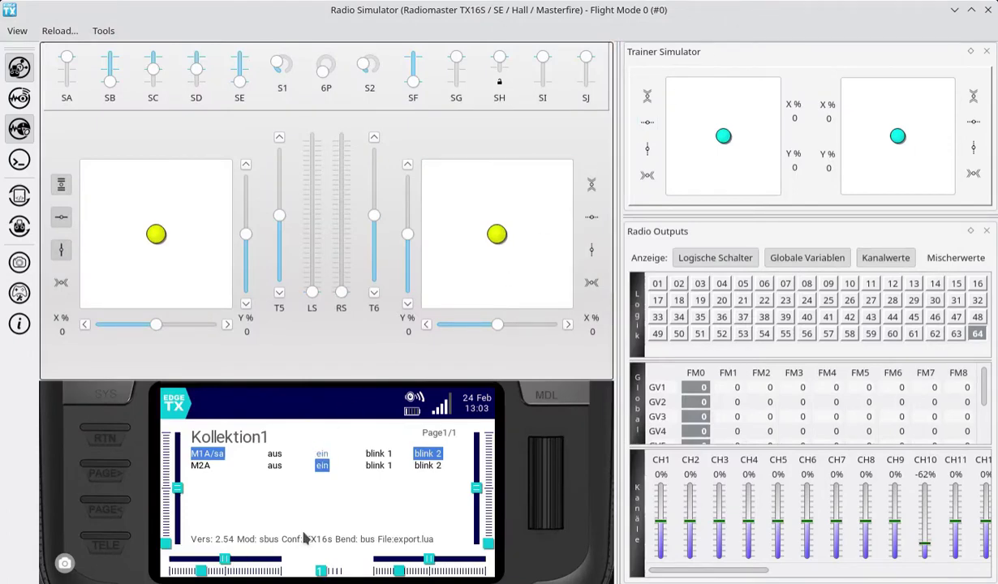
left_click_drag(777, 447, 775, 466)
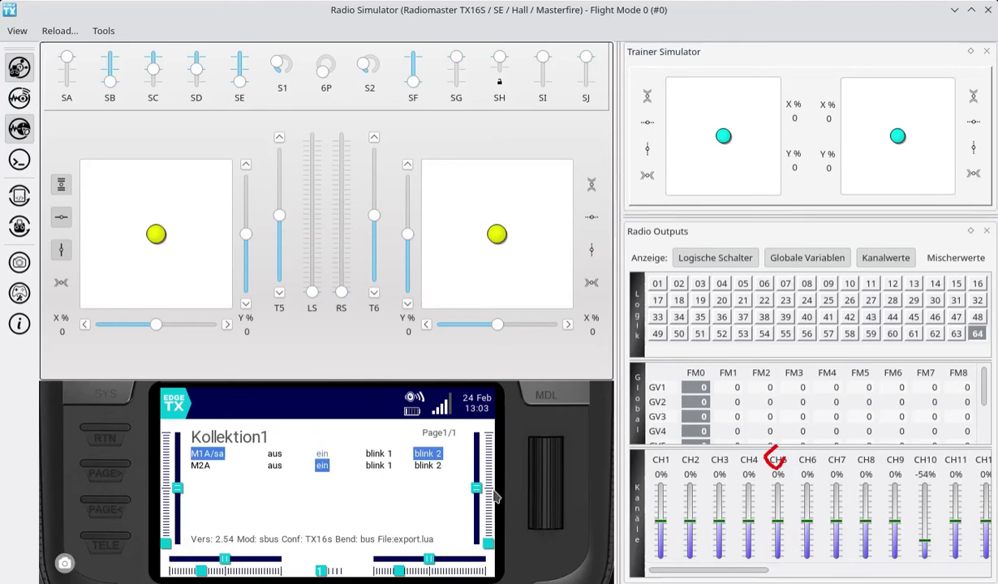
key("Escape")
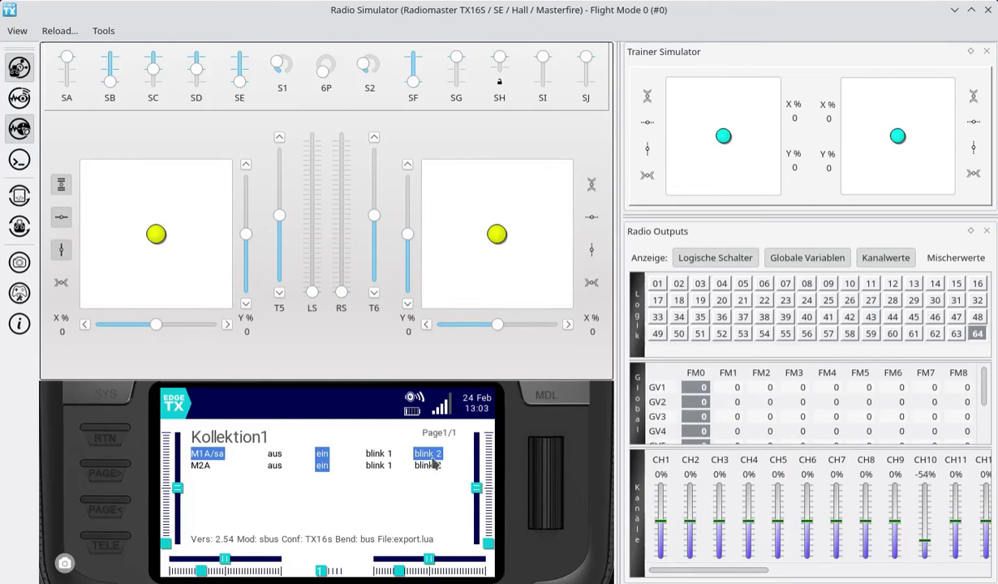
Open the model's LUA-Skripte page and mark its page symbol and the sgvar entry in LUA1
left_click(540, 397)
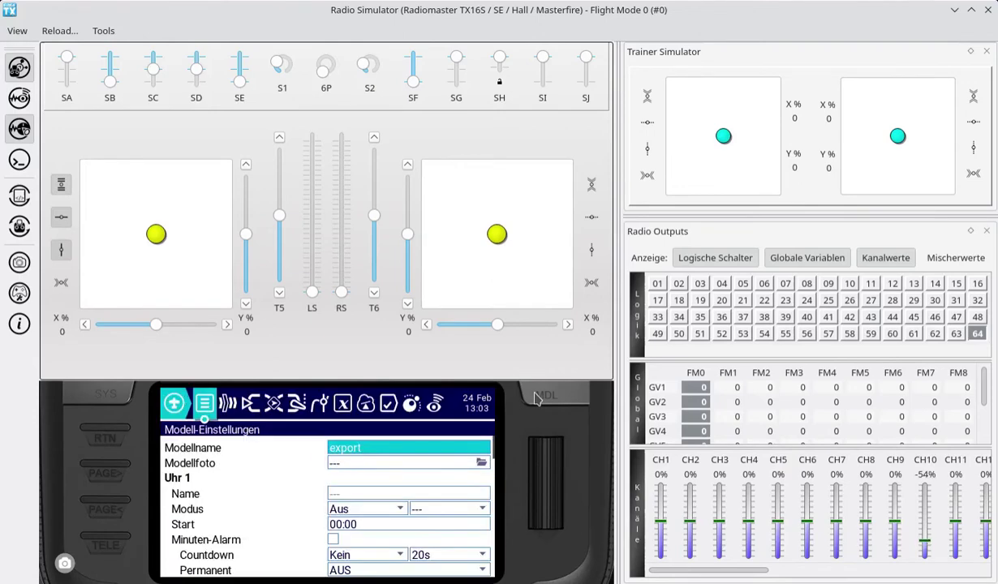
left_click(411, 405)
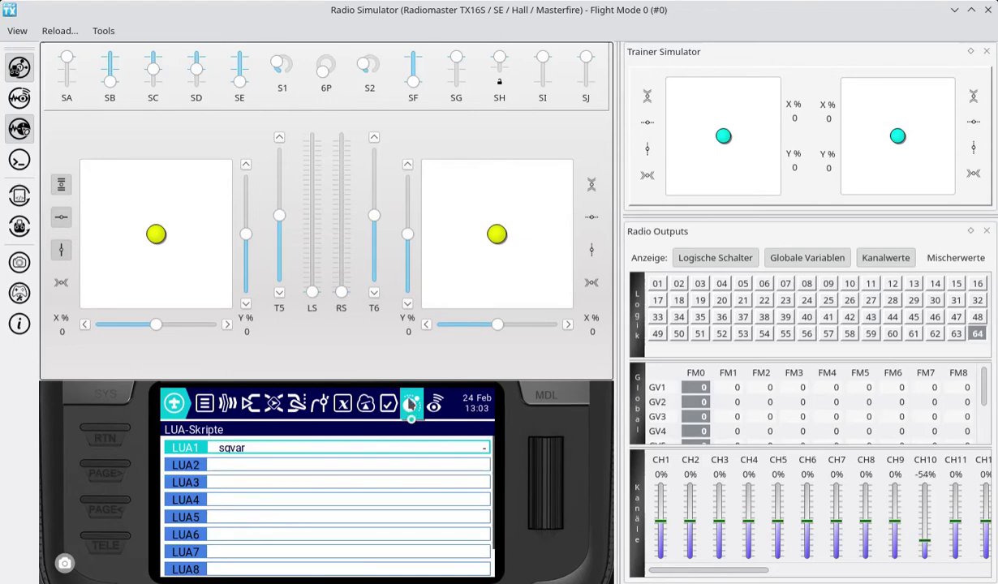
mouse_move(397, 393)
left_mouse_down()
mouse_move(389, 410)
mouse_move(430, 398)
mouse_move(414, 375)
mouse_move(410, 389)
left_mouse_up()
mouse_move(241, 437)
left_mouse_down()
mouse_move(223, 454)
mouse_move(245, 450)
mouse_move(243, 435)
left_mouse_up()
Edit the LUA2 line and assign the vmap script to it
left_click(224, 449)
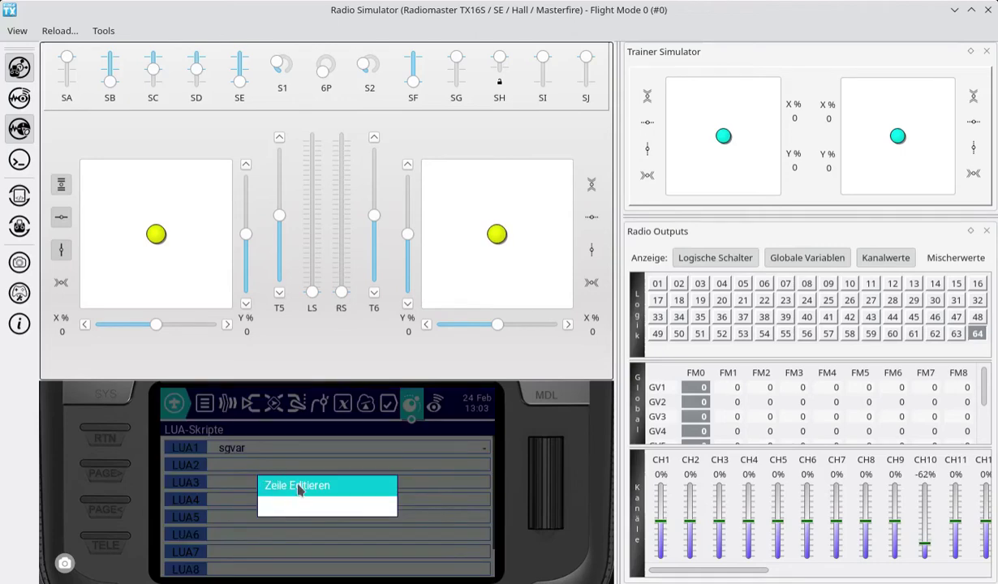
left_click(299, 487)
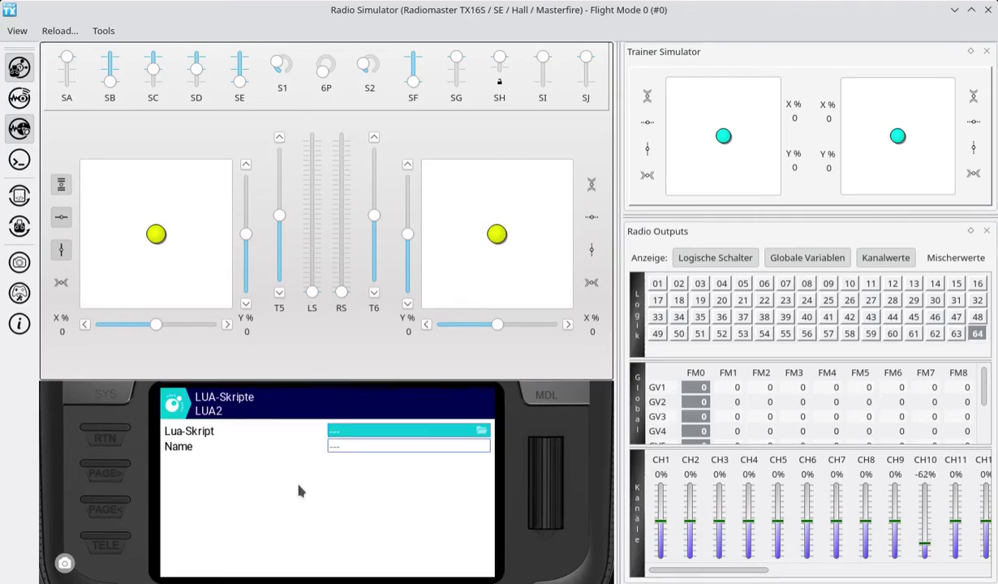
left_click(359, 435)
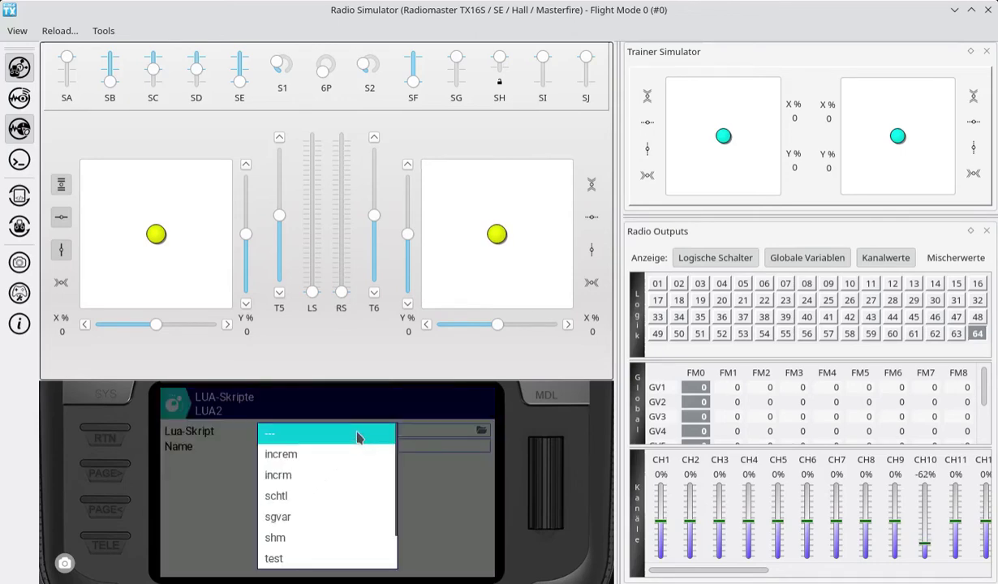
scroll(359, 439, "up", 2)
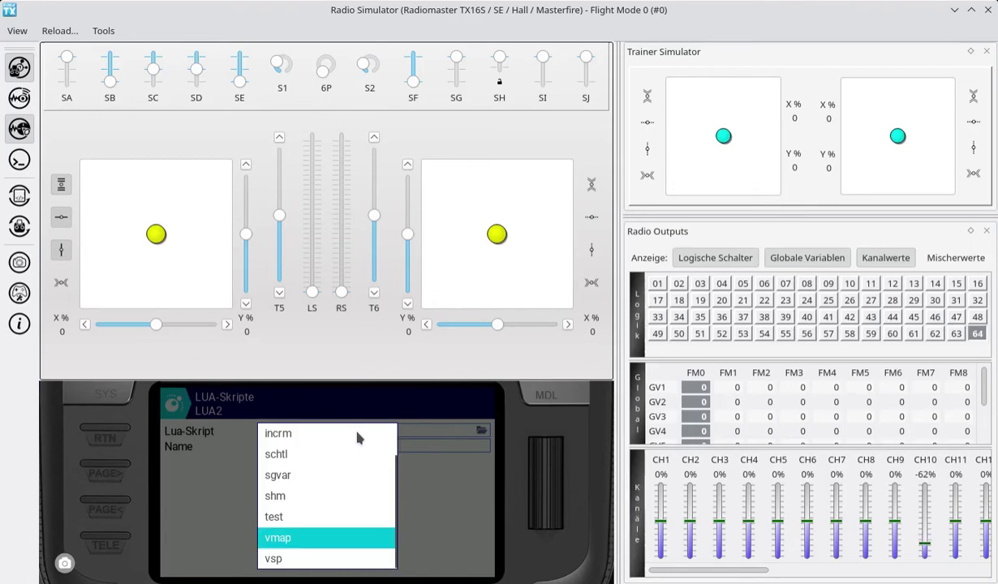
key("Return")
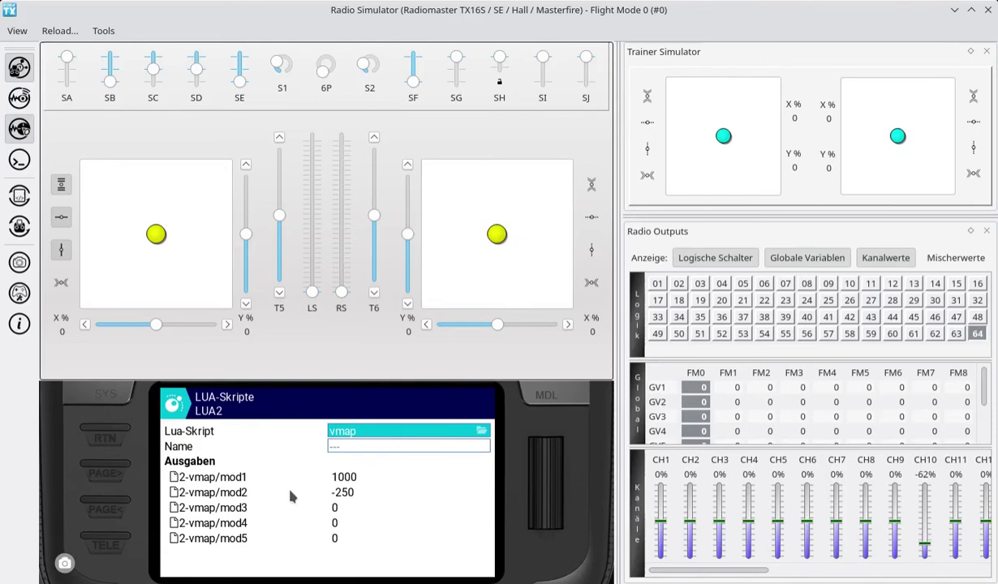
Move switch SA through its middle, down and up positions and examine how the vmap/mod1 output responds
mouse_move(353, 467)
left_mouse_down()
mouse_move(325, 479)
mouse_move(345, 551)
mouse_move(371, 495)
left_mouse_up()
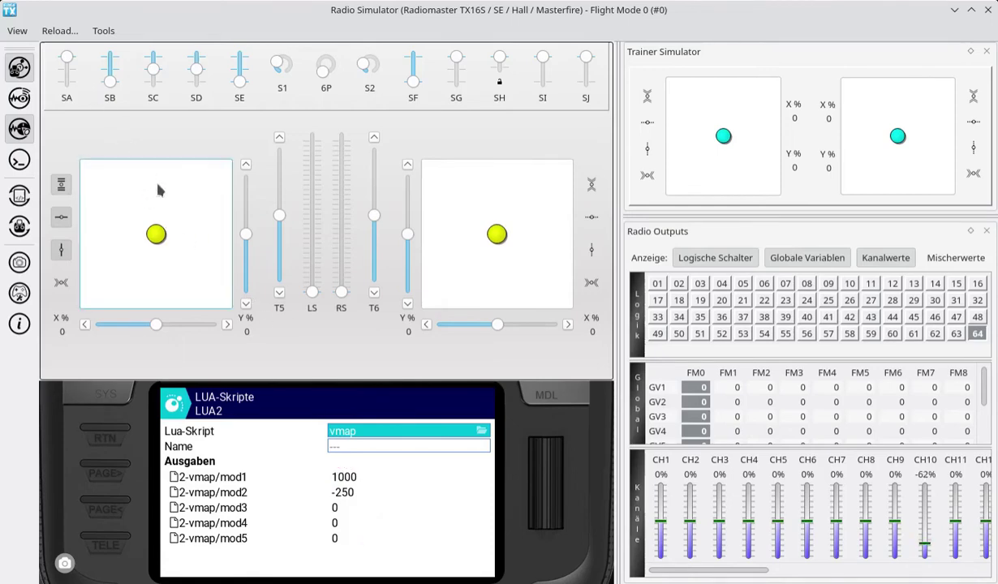
mouse_move(82, 53)
left_mouse_down()
mouse_move(82, 45)
mouse_move(51, 71)
mouse_move(73, 99)
mouse_move(81, 45)
left_mouse_up()
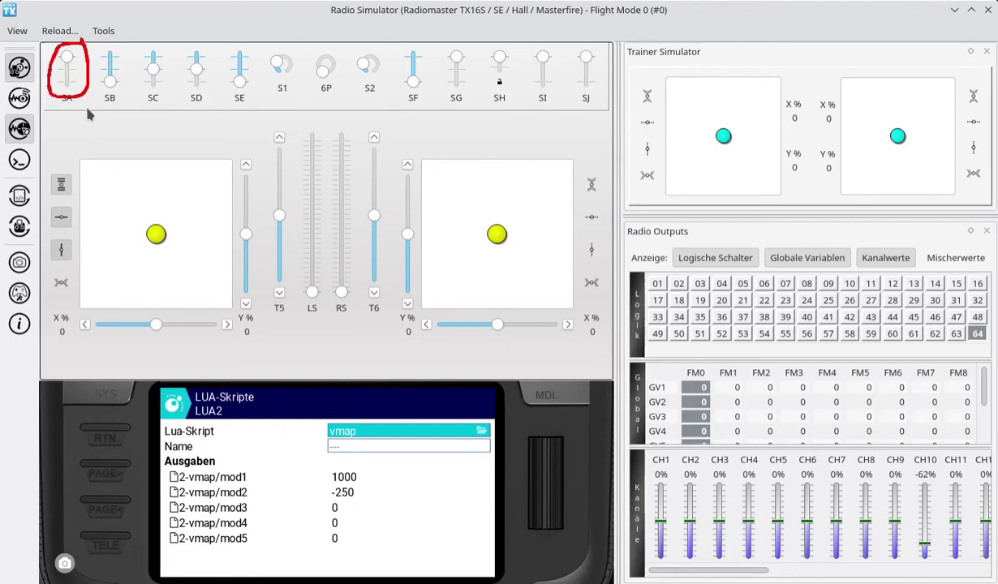
left_click(67, 65)
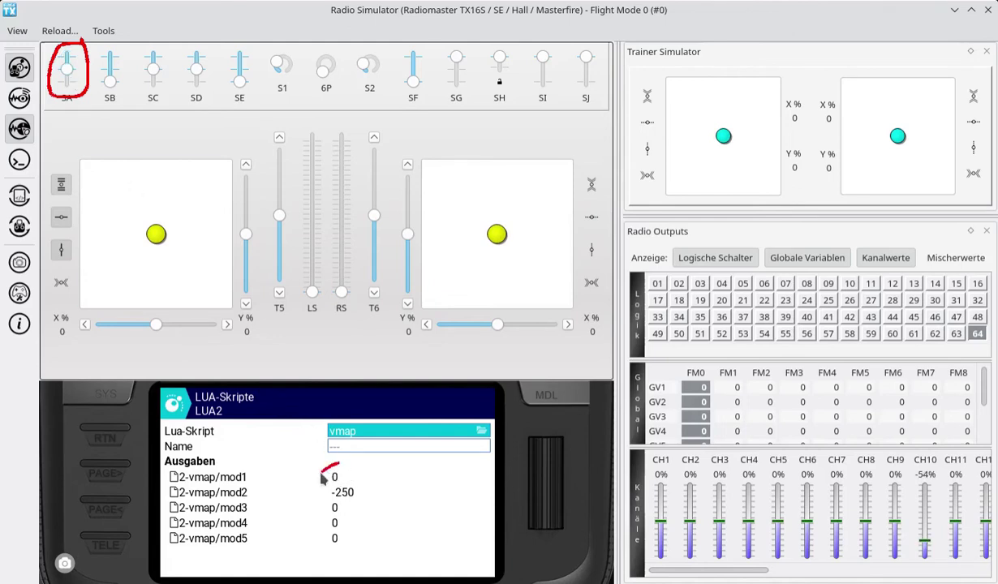
mouse_move(323, 479)
left_mouse_down()
mouse_move(349, 492)
mouse_move(347, 467)
mouse_move(333, 461)
left_mouse_up()
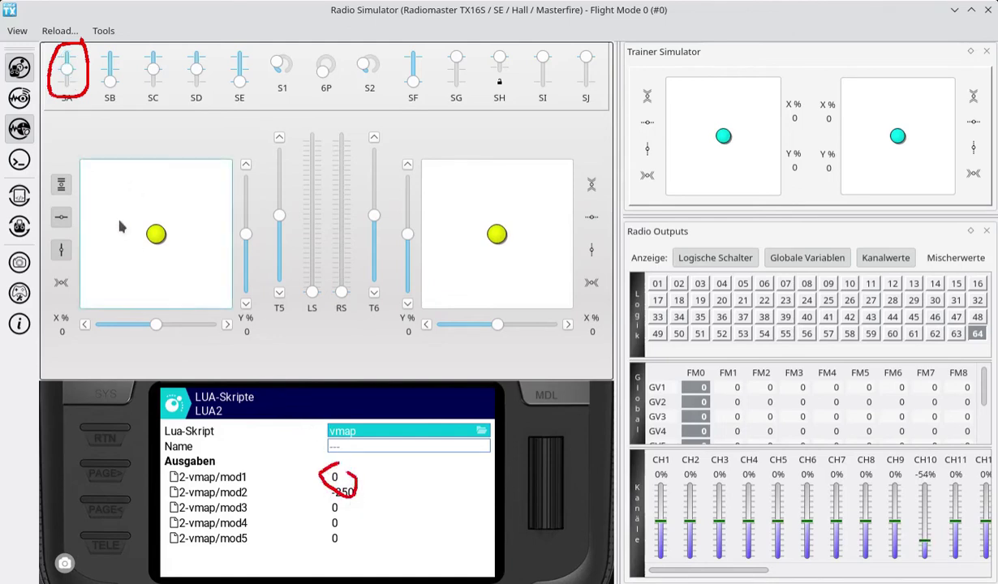
left_click(67, 82)
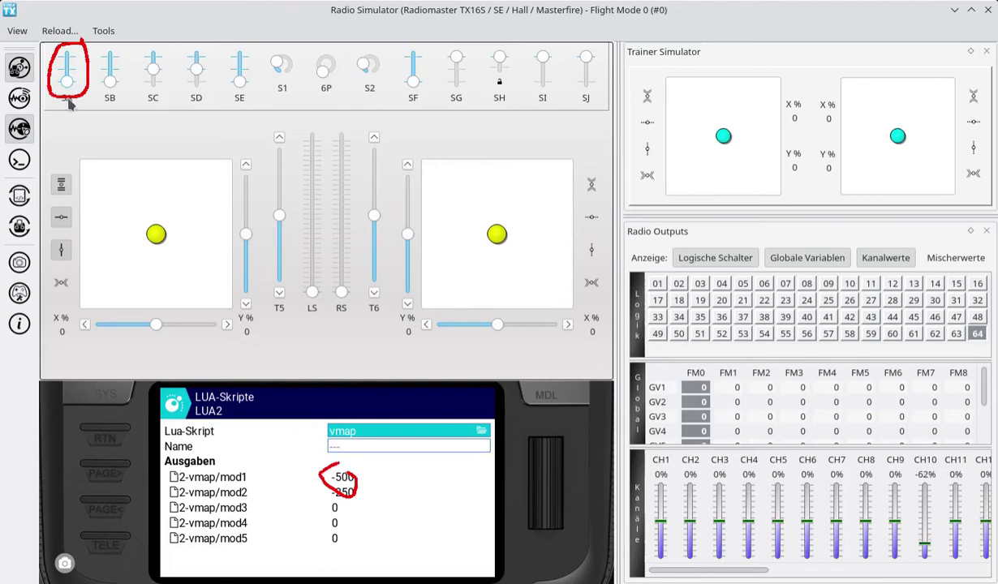
left_click_drag(68, 82, 70, 55)
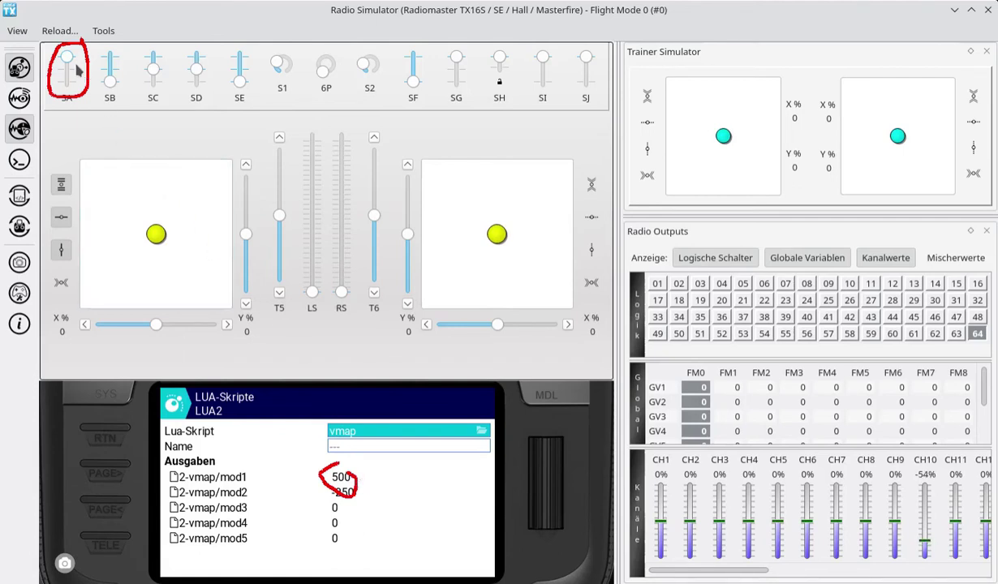
mouse_move(73, 68)
left_mouse_down()
mouse_move(66, 98)
mouse_move(73, 55)
left_mouse_up()
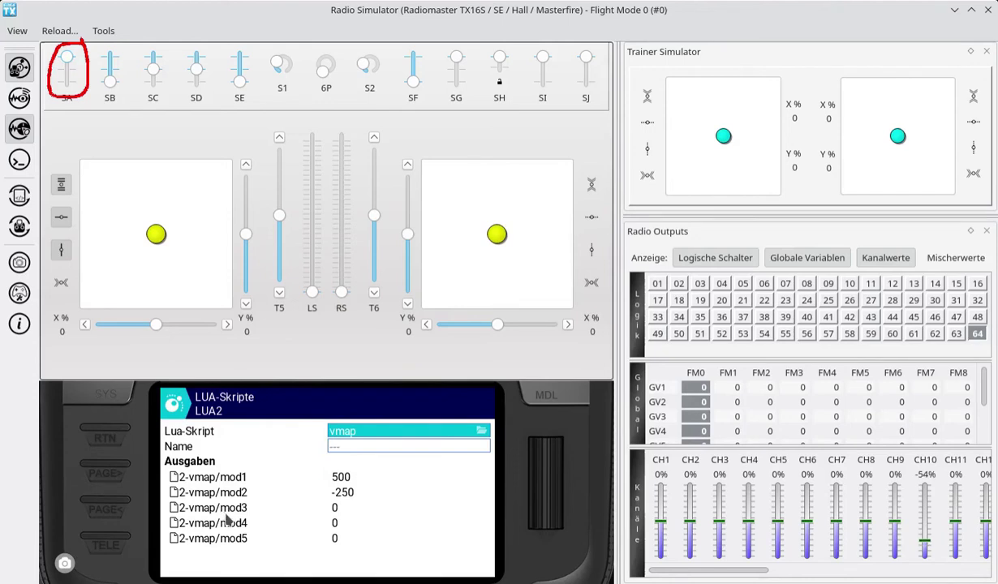
Leave the LUA2 script settings, open the model's Mischer page down to CH5, and mark the CH5 channel output in red
left_click(118, 429)
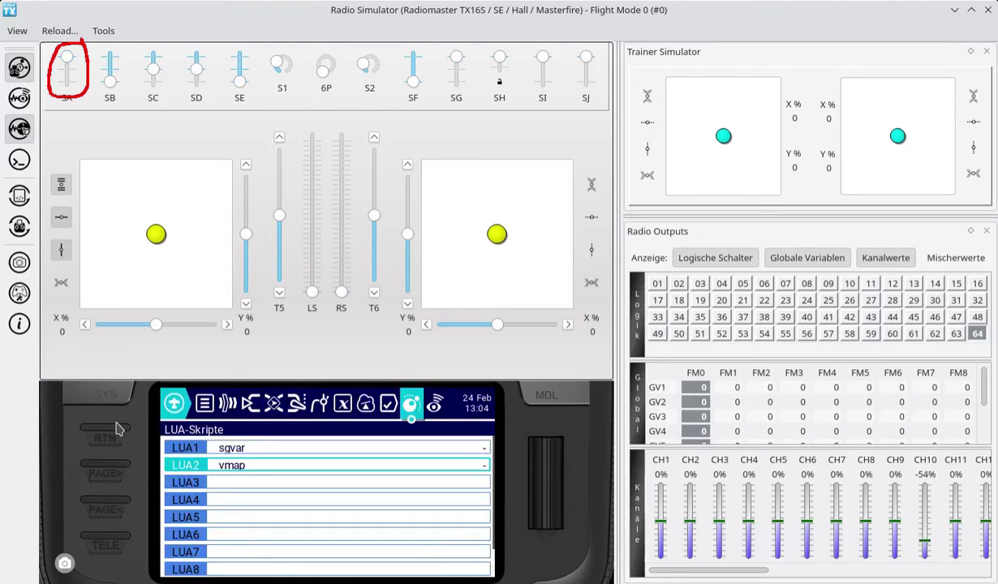
left_click(118, 429)
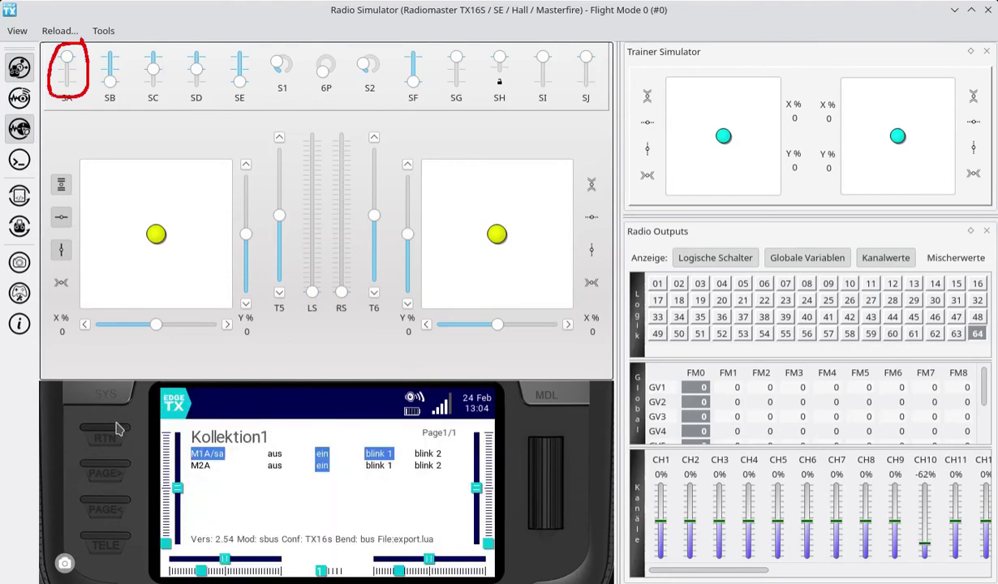
left_click(511, 388)
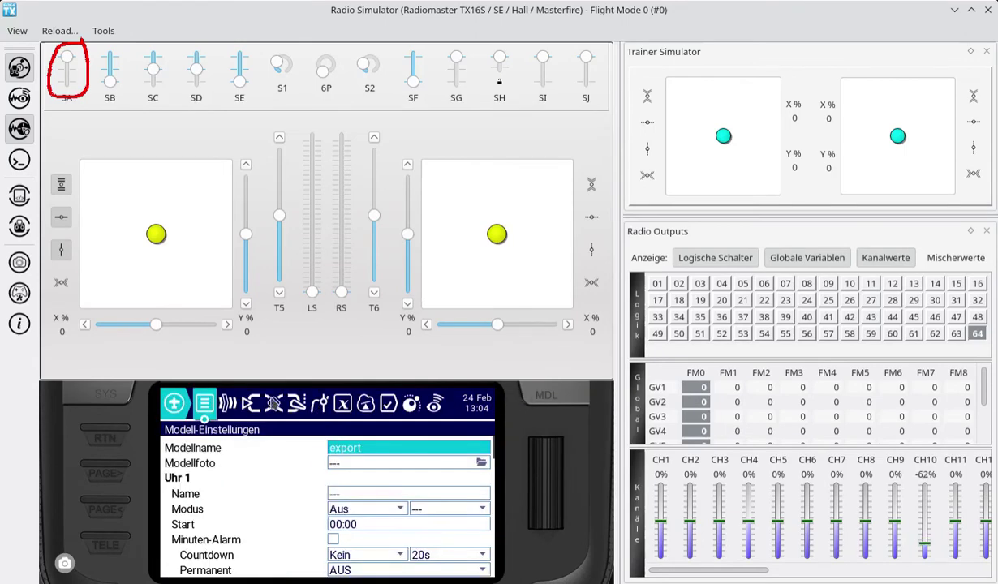
left_click(273, 404)
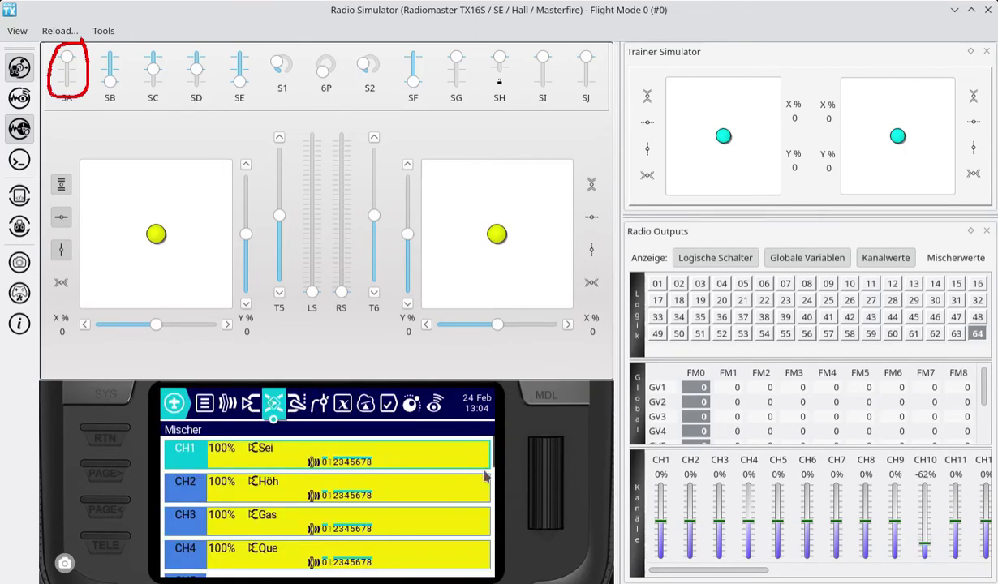
left_click_drag(459, 536, 433, 447)
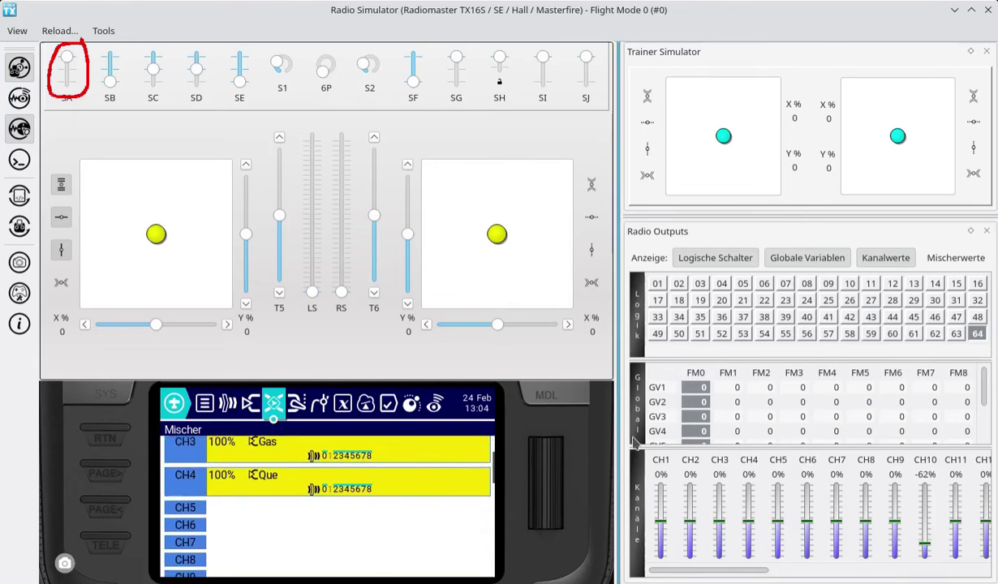
mouse_move(780, 447)
left_mouse_down()
mouse_move(770, 451)
mouse_move(781, 461)
left_mouse_up()
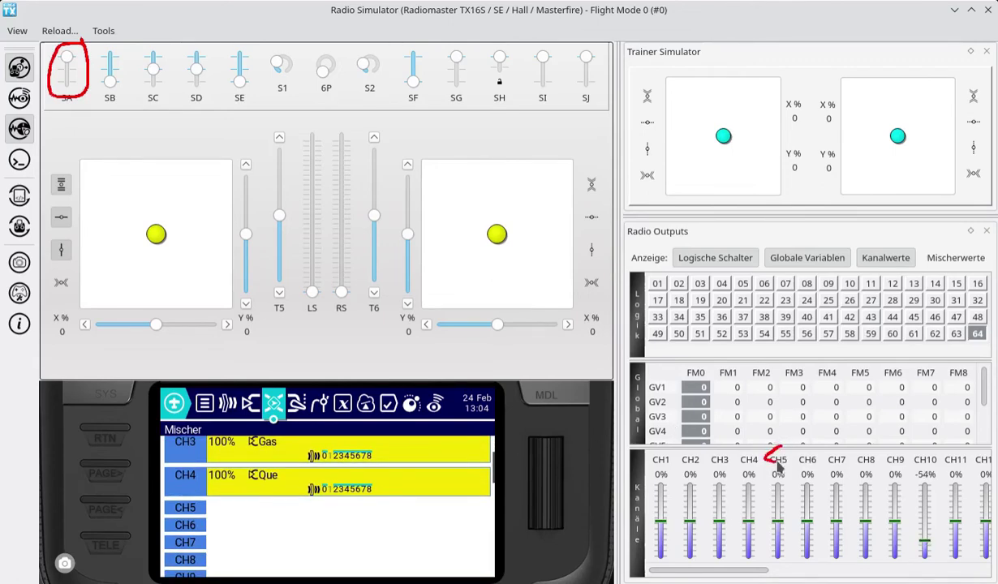
Create a mixer line on CH5 and set its source to 2-vmap/mod1
left_click(183, 490)
left_click(273, 488)
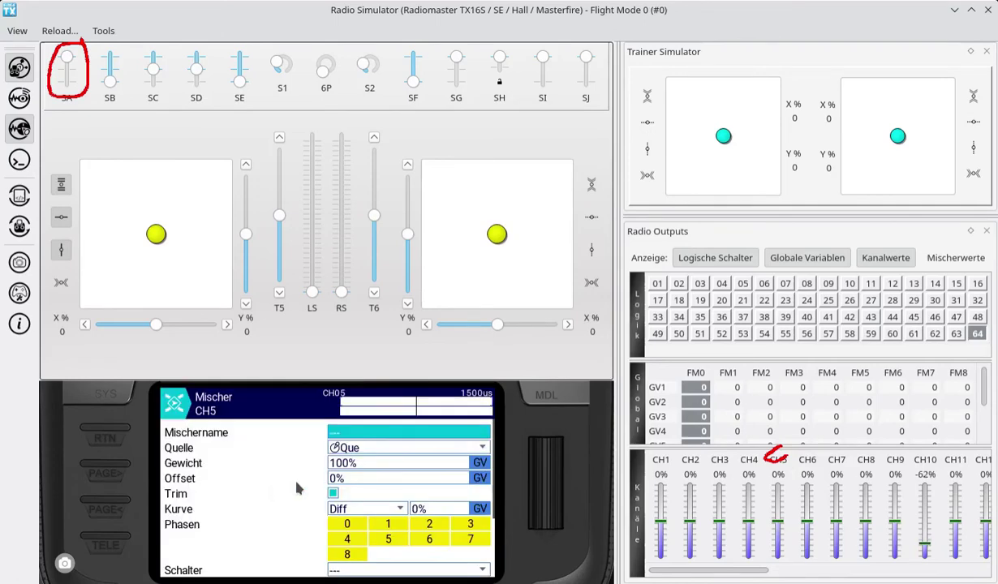
left_click(357, 455)
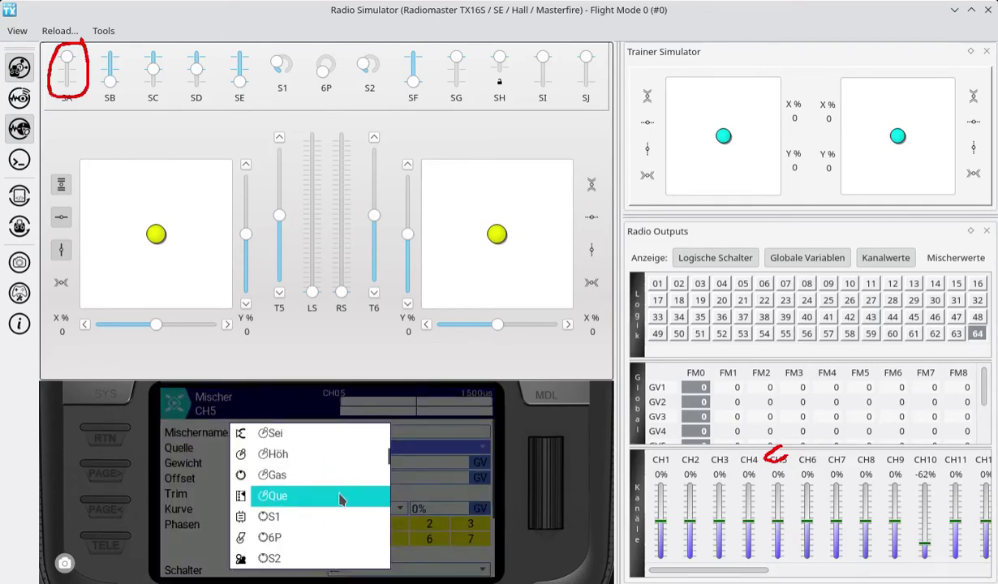
scroll(340, 498, "up", 7)
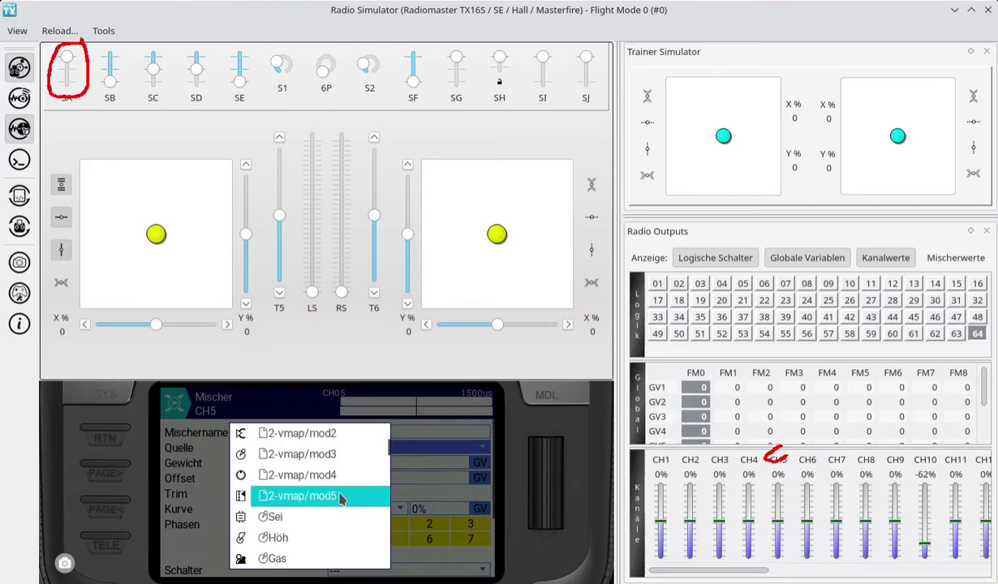
scroll(341, 498, "up", 1)
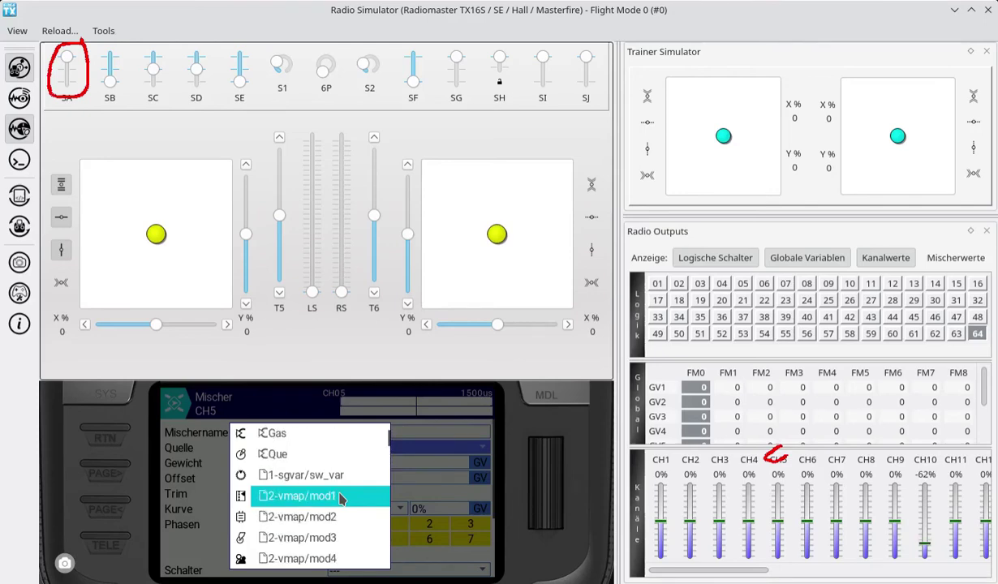
left_click(340, 498)
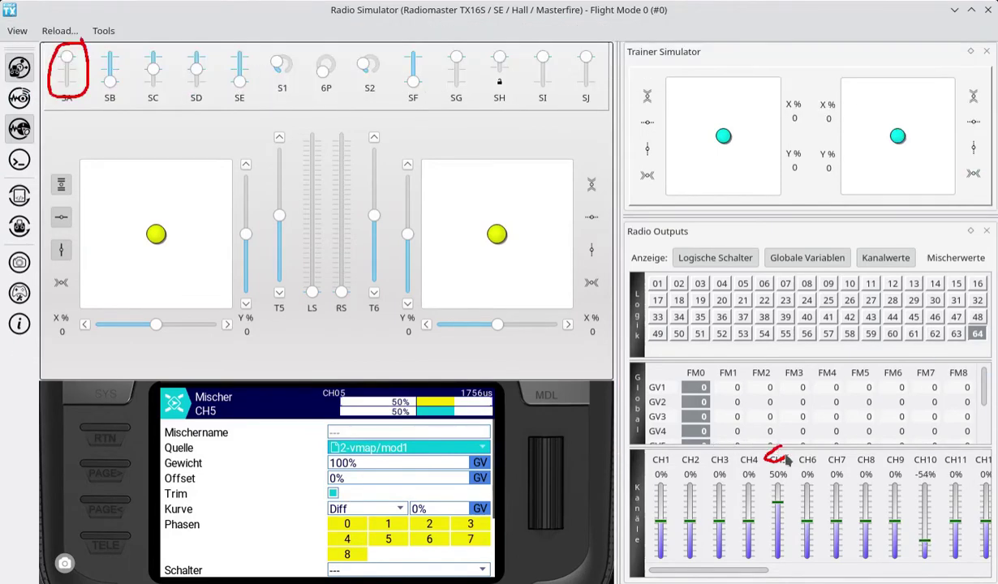
Erase the existing red marks, then mark the CH5 channel output and switch SA in red
left_click_drag(785, 460, 799, 456)
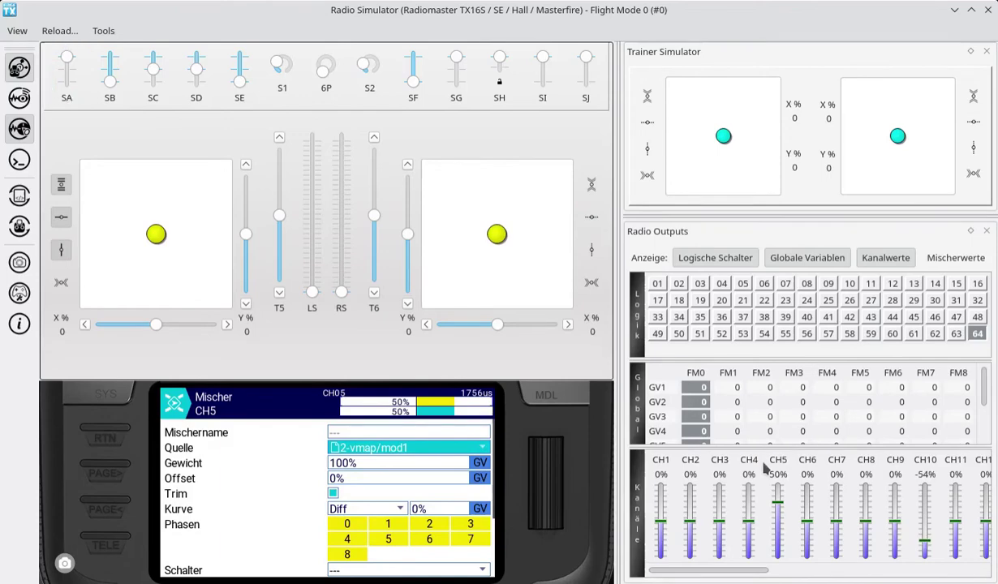
mouse_move(776, 445)
left_mouse_down()
mouse_move(778, 548)
mouse_move(791, 515)
mouse_move(789, 457)
left_mouse_up()
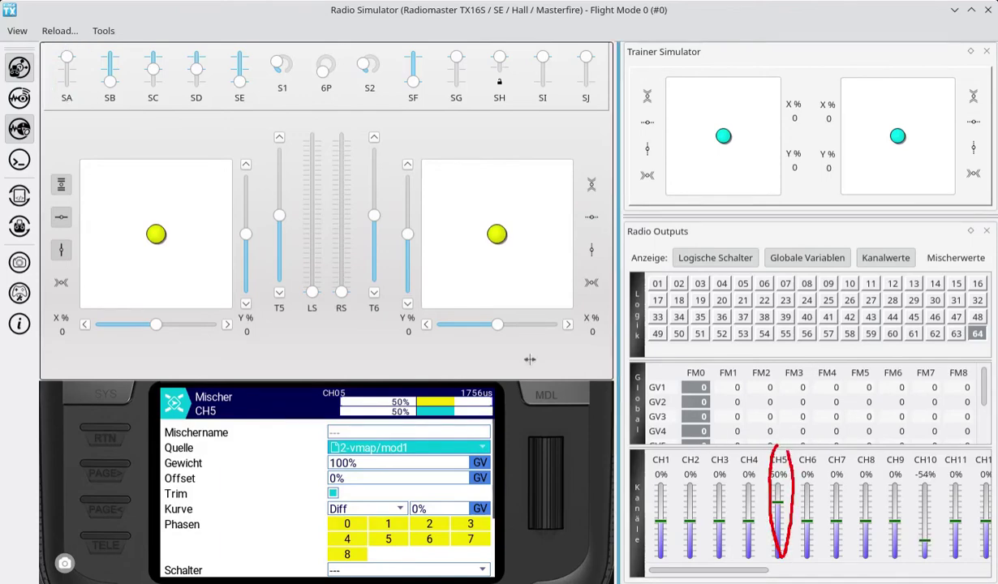
mouse_move(55, 46)
left_mouse_down()
mouse_move(51, 69)
mouse_move(65, 95)
mouse_move(91, 60)
mouse_move(67, 48)
mouse_move(69, 99)
mouse_move(73, 32)
left_mouse_up()
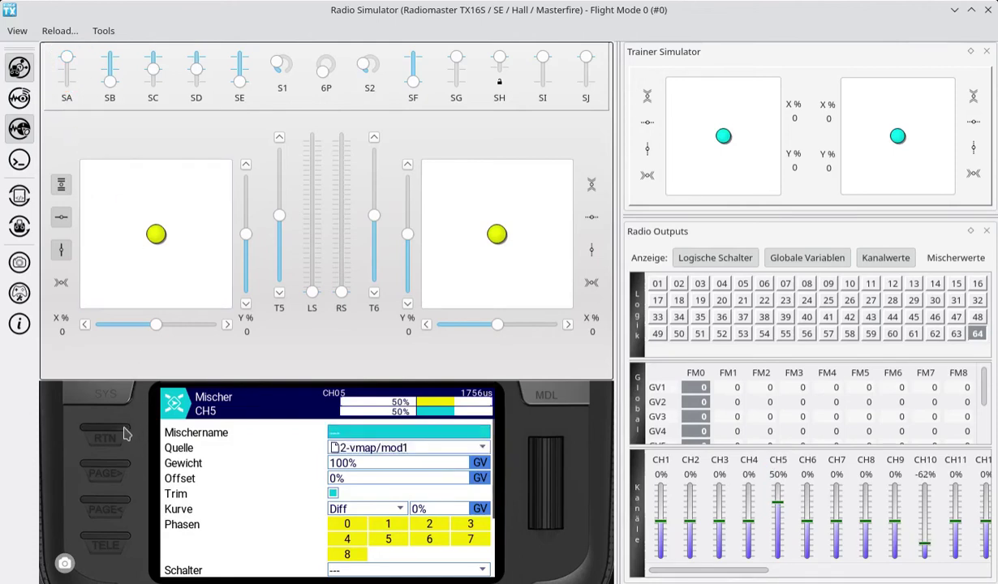
Return to the mixer list, create a line on CH6, and reopen it for editing with the CH6 channel output circled in red
left_click(124, 434)
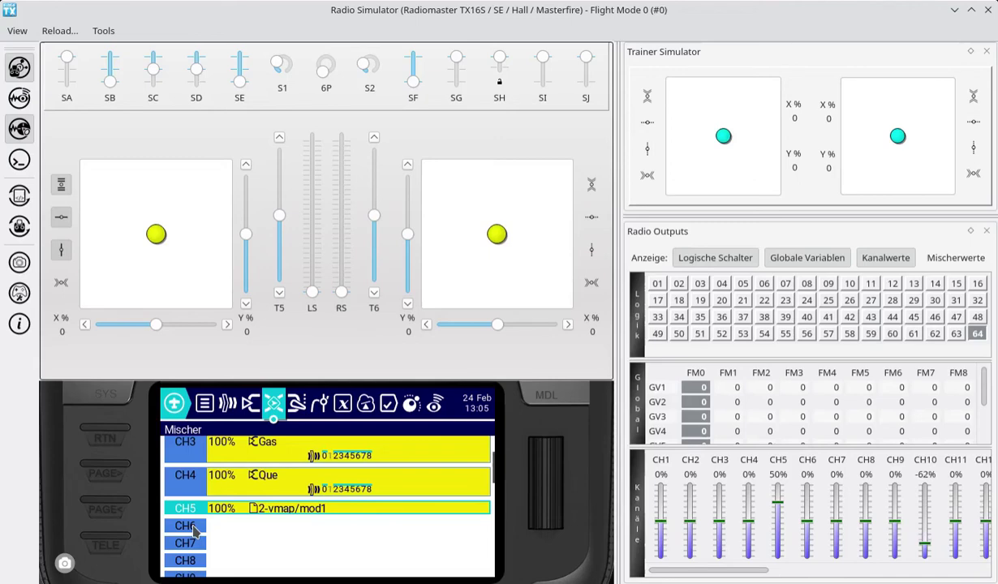
left_click(194, 529)
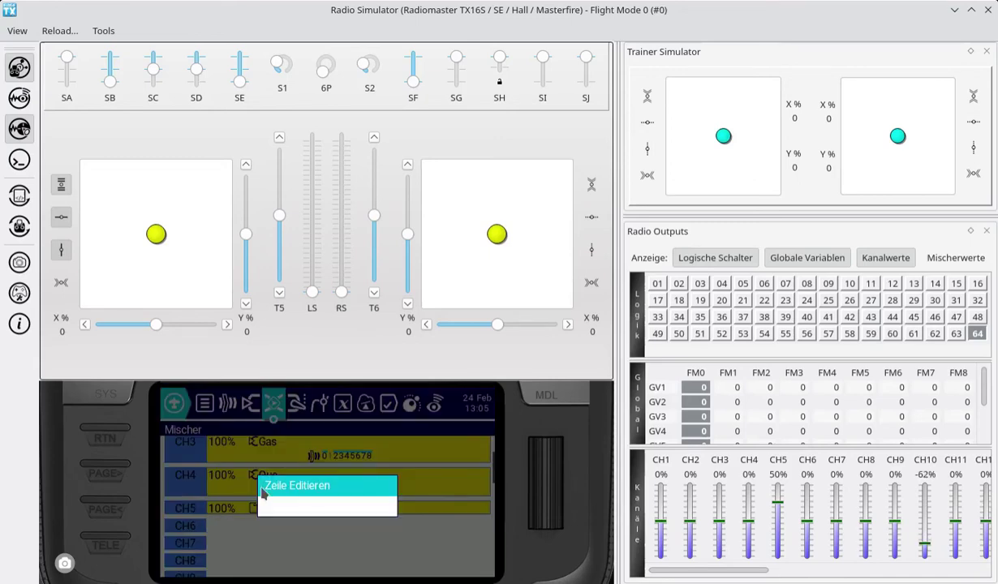
left_click(272, 487)
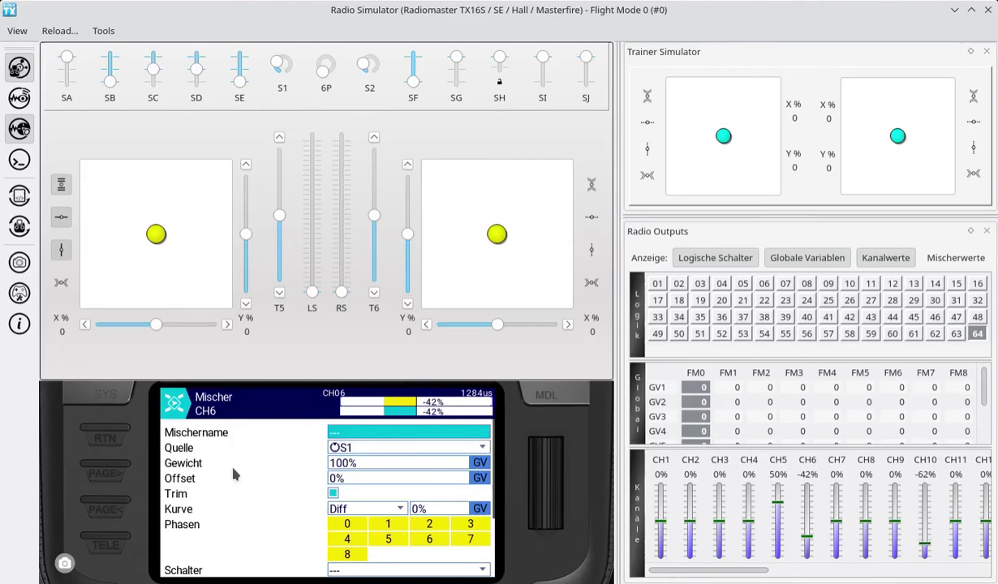
left_click(114, 411)
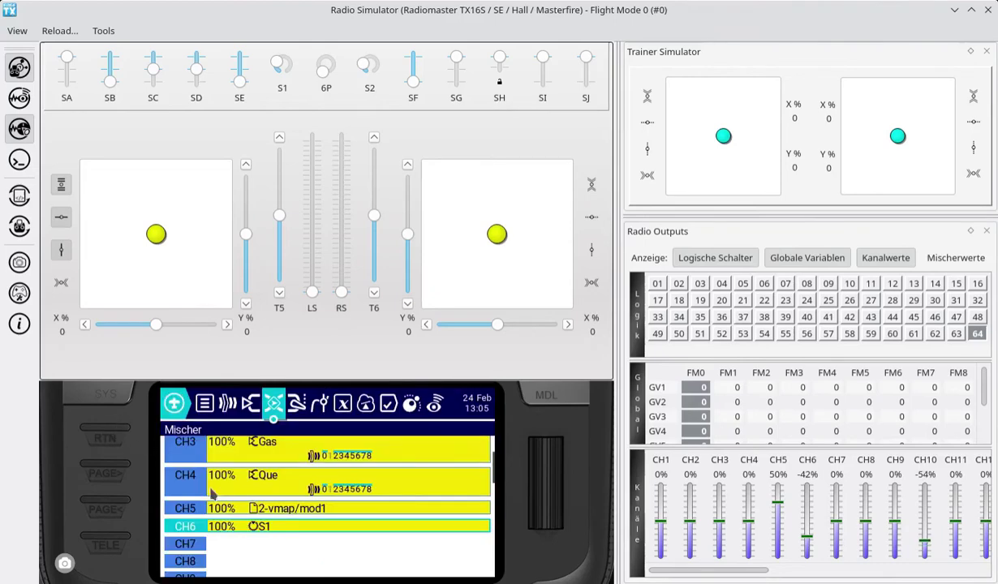
left_click(242, 505)
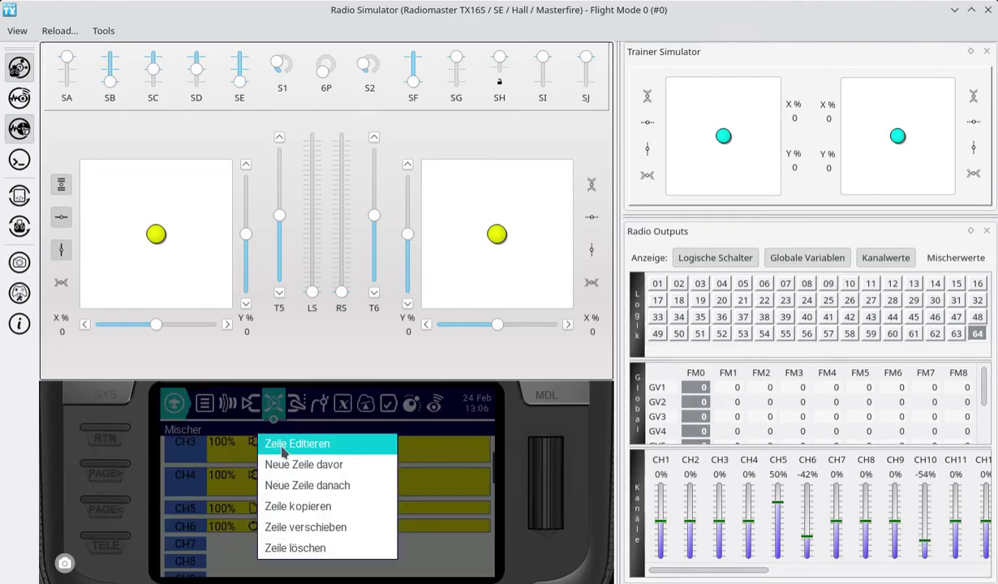
left_click(283, 447)
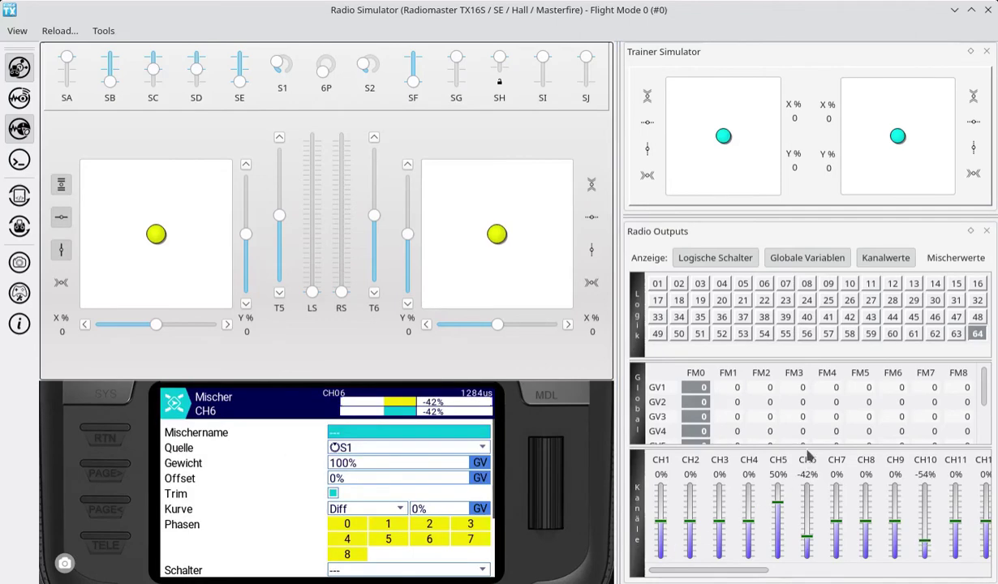
mouse_move(810, 446)
left_mouse_down()
mouse_move(793, 449)
mouse_move(795, 466)
mouse_move(819, 457)
left_mouse_up()
Set the CH6 mixer source to 2-vmap/mod2 and temporarily mark its output bars in red
left_click(397, 448)
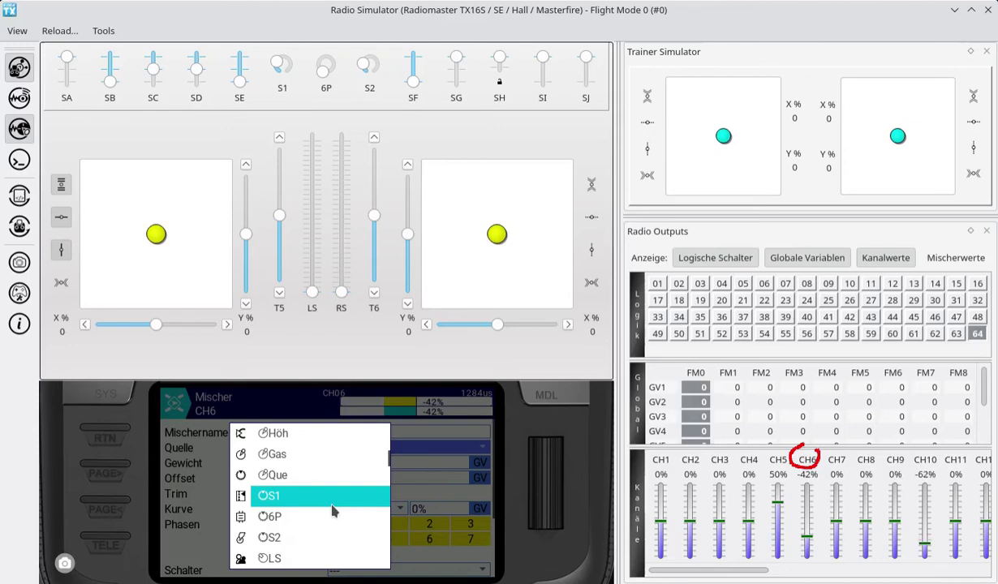
scroll(331, 511, "up", 6)
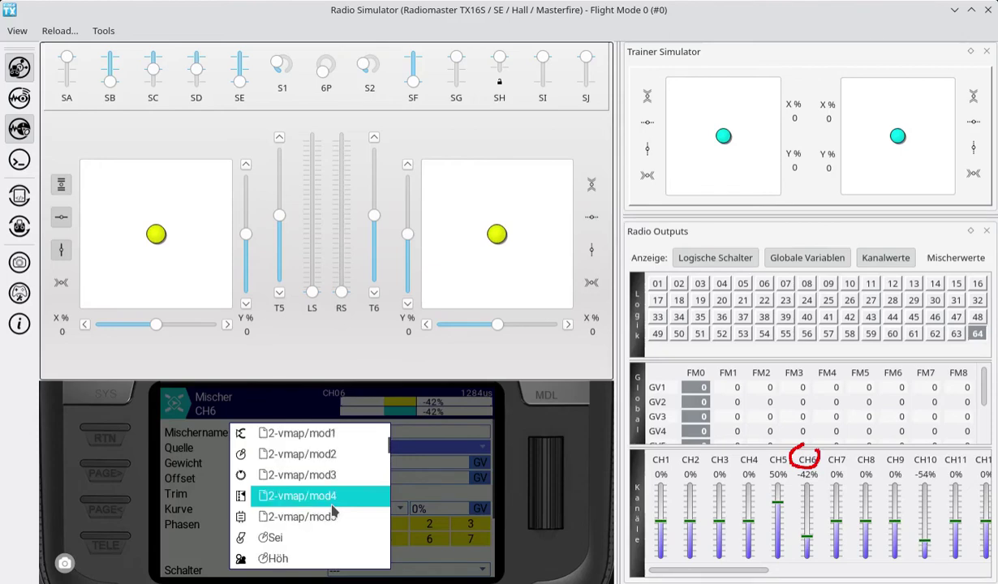
scroll(333, 511, "up", 1)
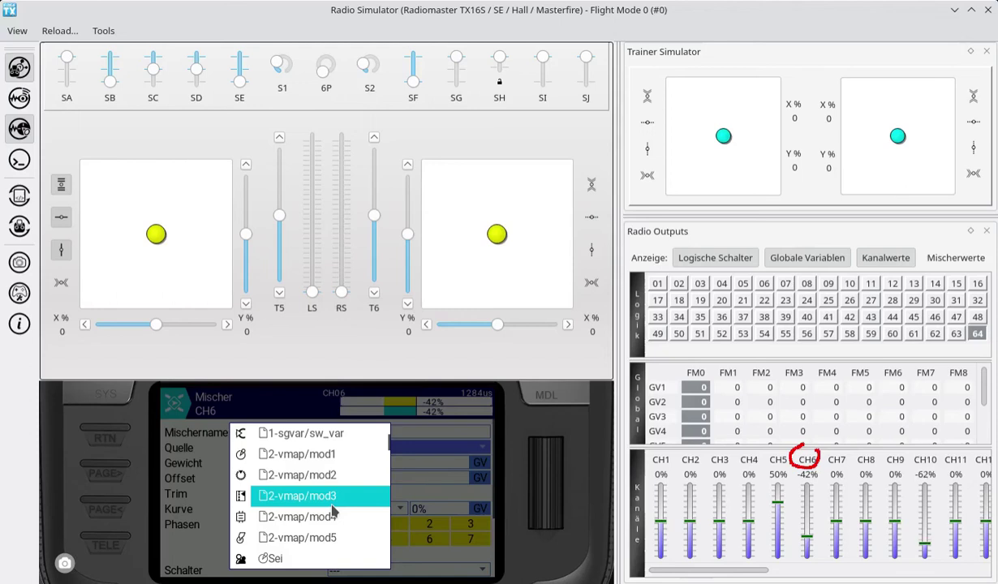
scroll(333, 512, "up", 1)
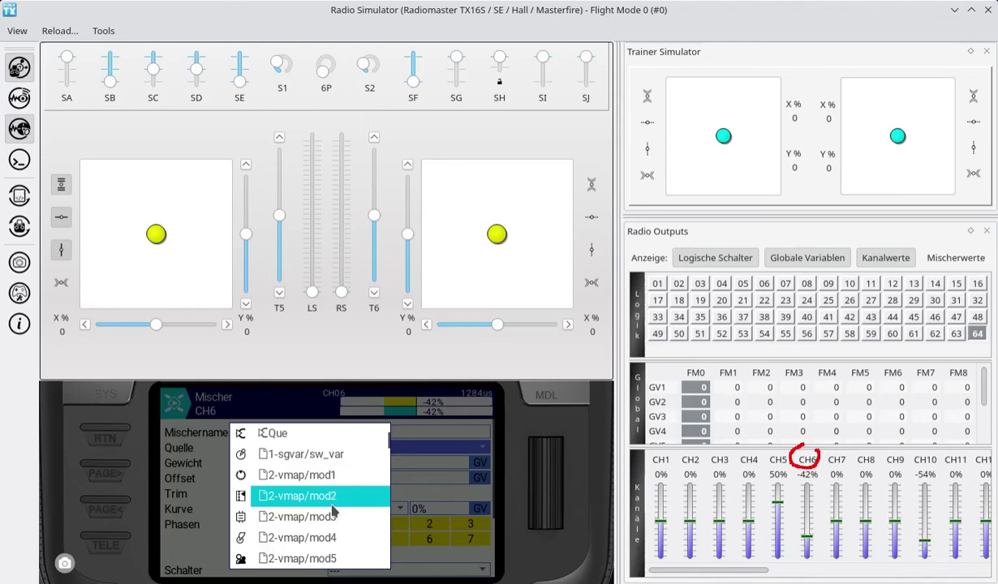
left_click(332, 503)
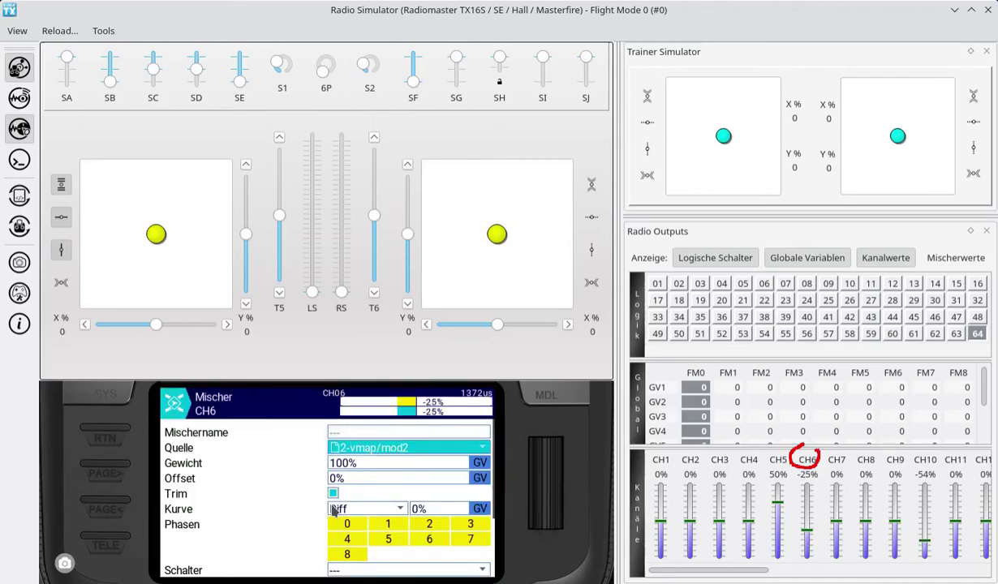
mouse_move(407, 393)
left_mouse_down()
mouse_move(389, 405)
mouse_move(432, 414)
left_mouse_up()
key("super+shift+F11")
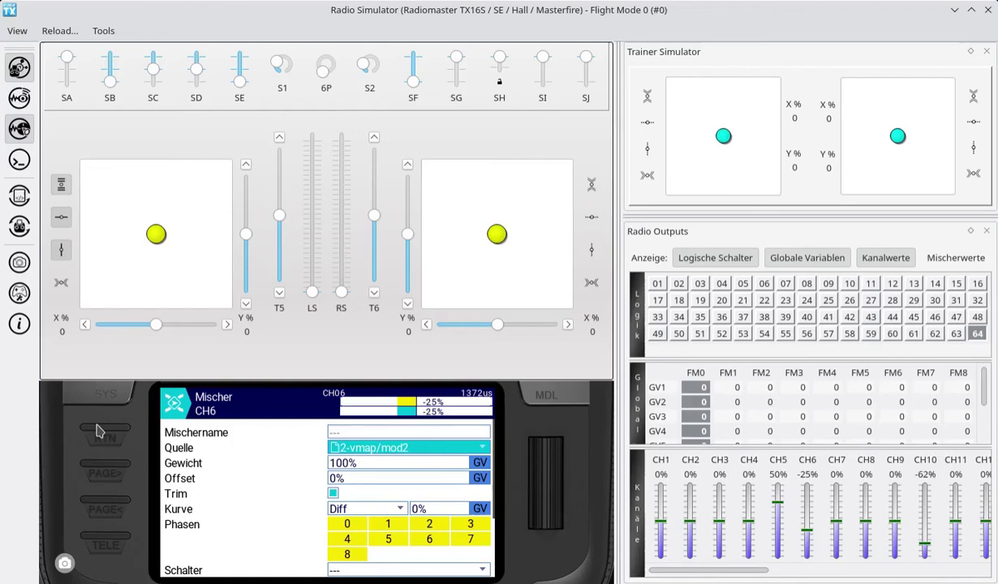
Return from the CH6 mixer settings to the Kollektion1 main screen and mark the CH6 channel output in red
scroll(95, 431, "up", 1)
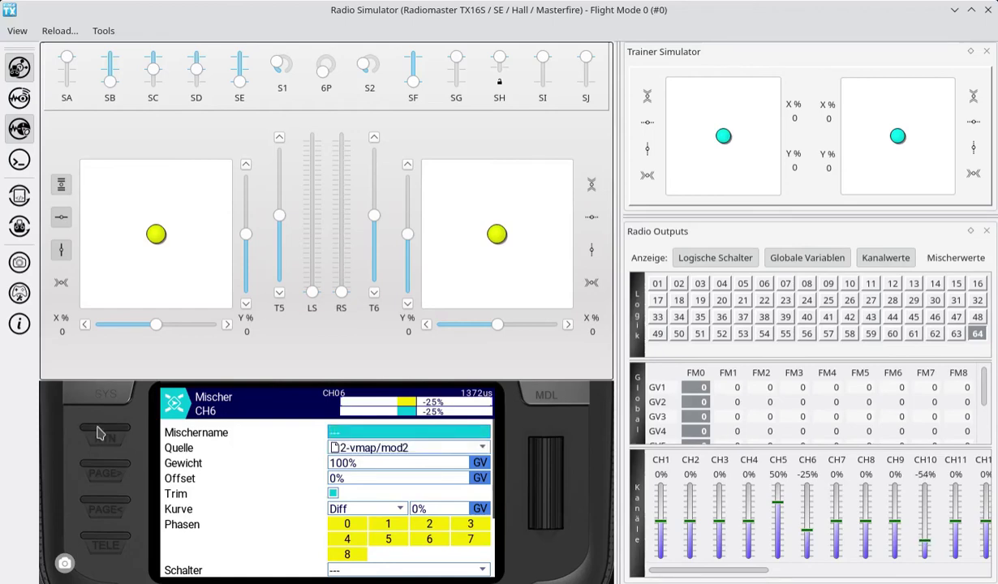
left_click(96, 433)
left_click(96, 433)
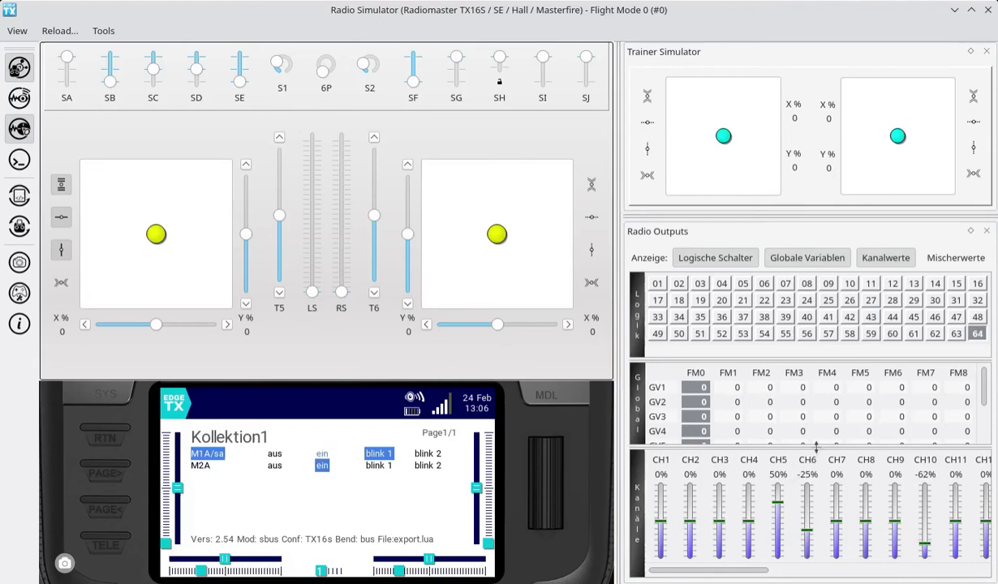
mouse_move(791, 457)
left_mouse_down()
mouse_move(799, 446)
mouse_move(818, 452)
mouse_move(809, 465)
left_mouse_up()
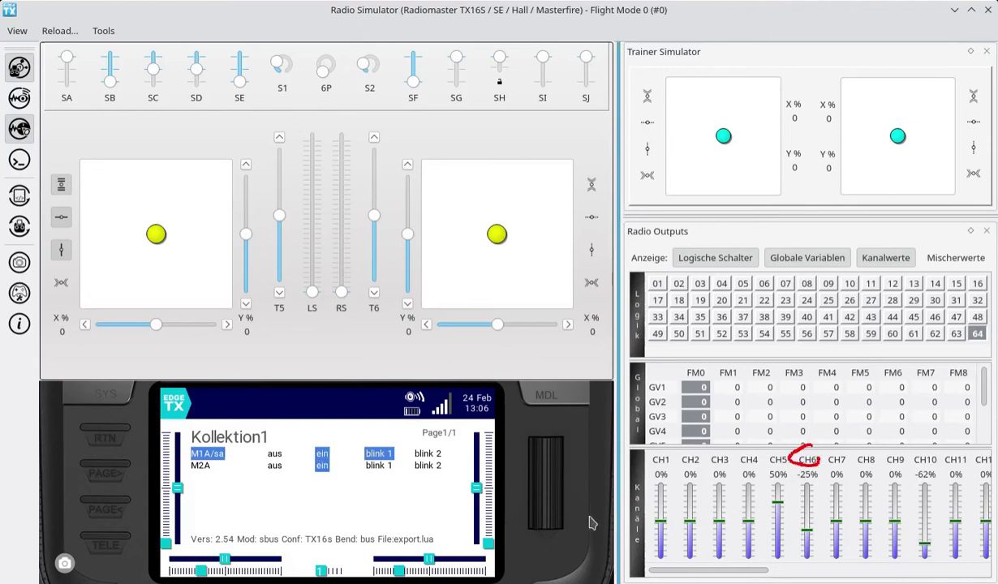
Show the Kollektion1 widget in full screen and switch M2A to aus
left_click(277, 471)
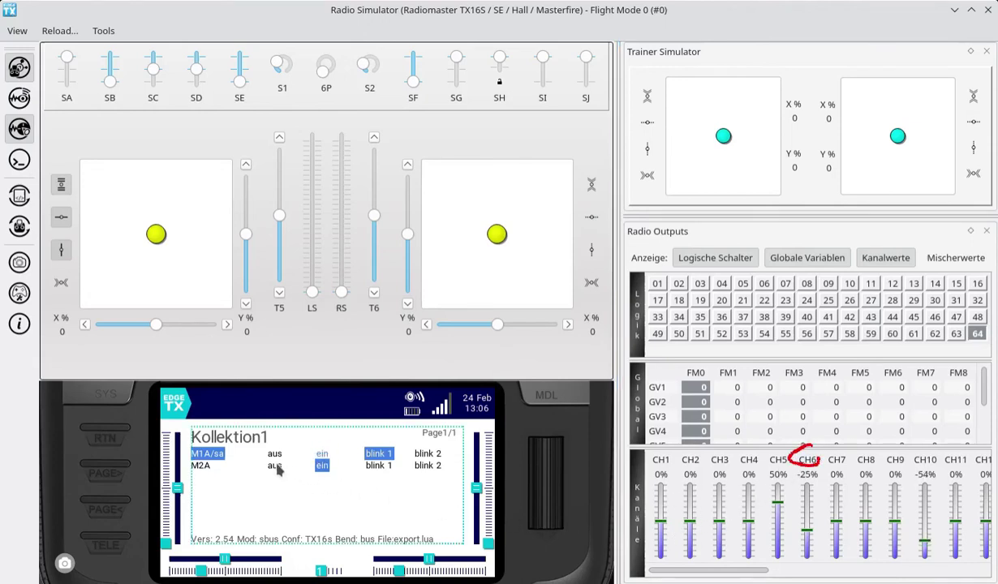
left_click(275, 468)
left_click(267, 438)
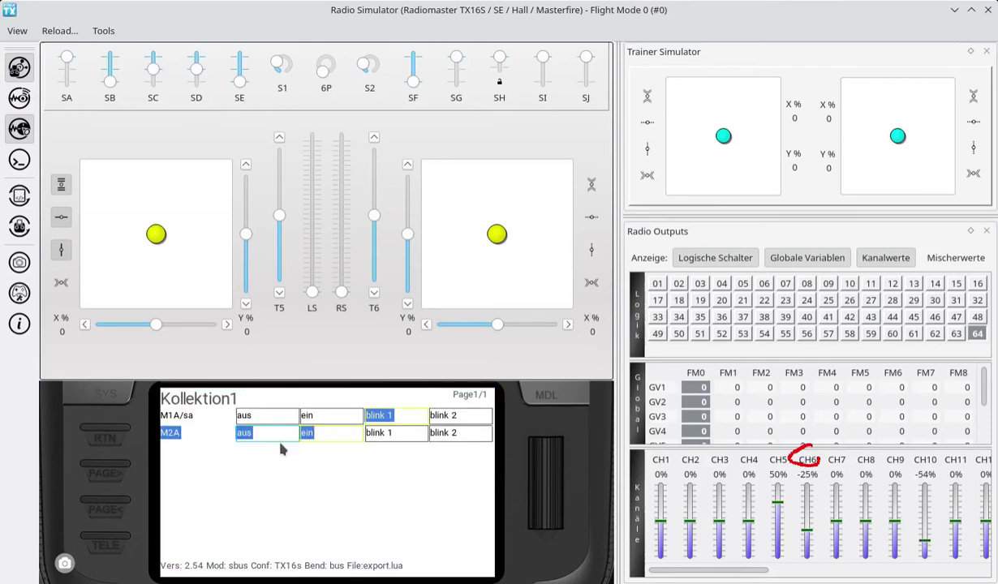
scroll(543, 526, "up", 1)
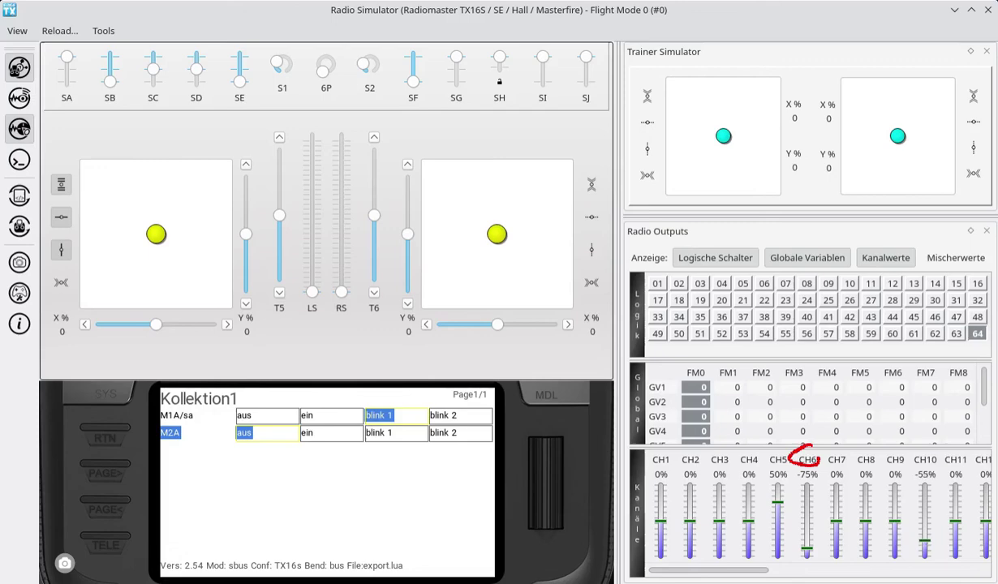
Check the export values of large.lua in Emacs, return to the Radio Simulator, and circle the CH6 channel output in red
key("alt+Tab")
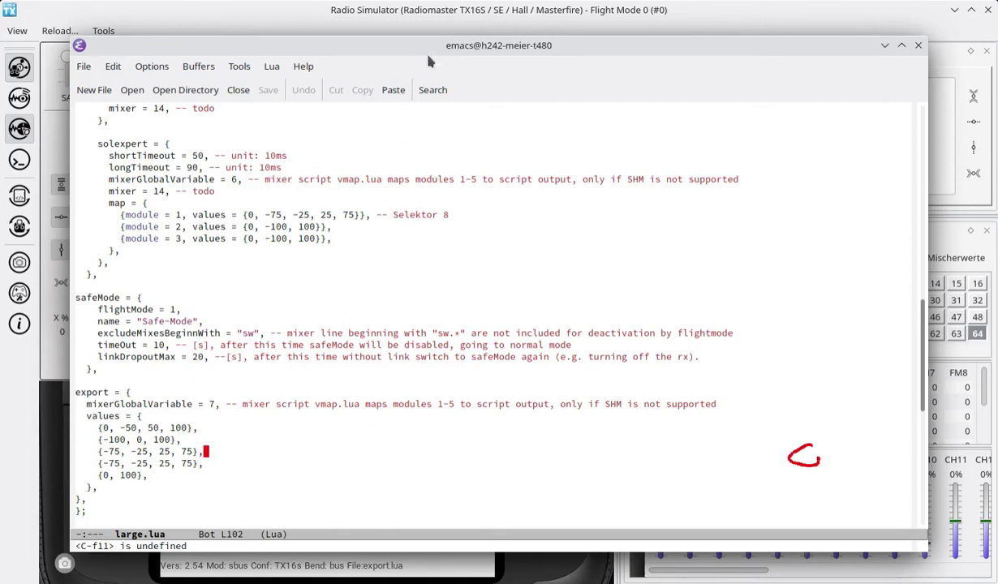
left_click(428, 13)
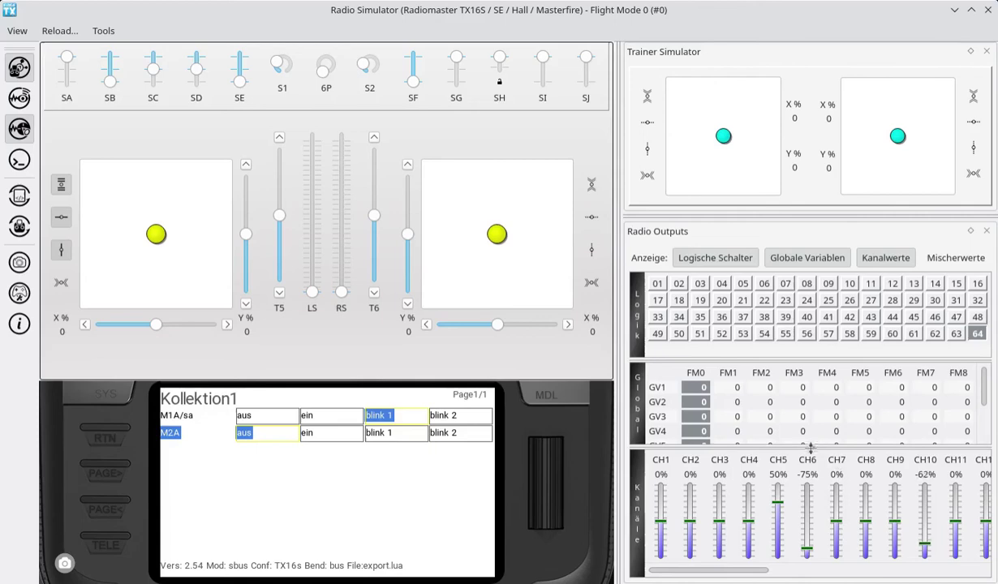
mouse_move(813, 449)
left_mouse_down()
mouse_move(796, 475)
mouse_move(814, 477)
mouse_move(818, 459)
left_mouse_up()
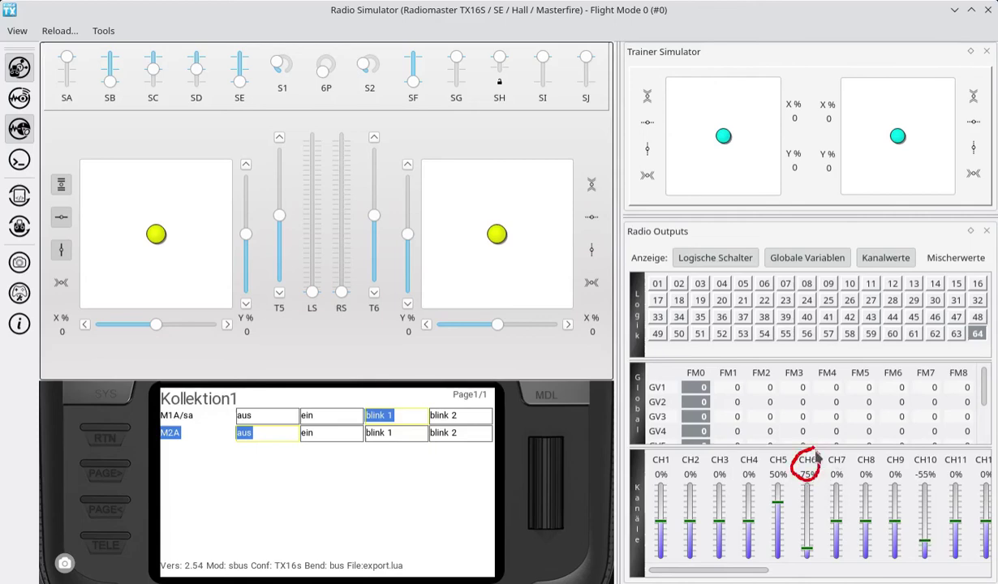
Mark the values -75 and -25 of the third export row in large.lua in red, and return to the Radio Simulator
key("ctrl+F1")
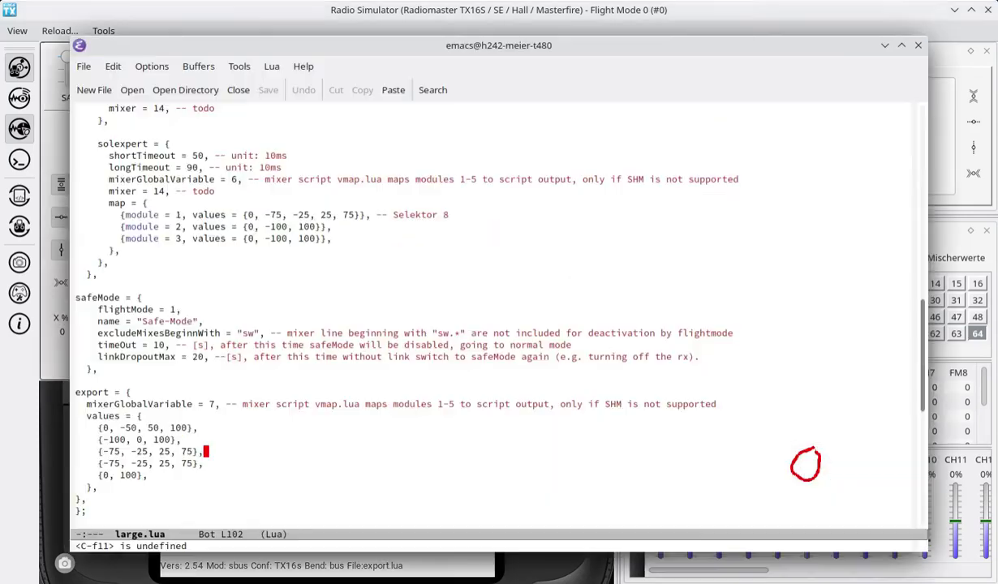
mouse_move(96, 444)
left_mouse_down()
mouse_move(96, 459)
mouse_move(121, 463)
left_mouse_up()
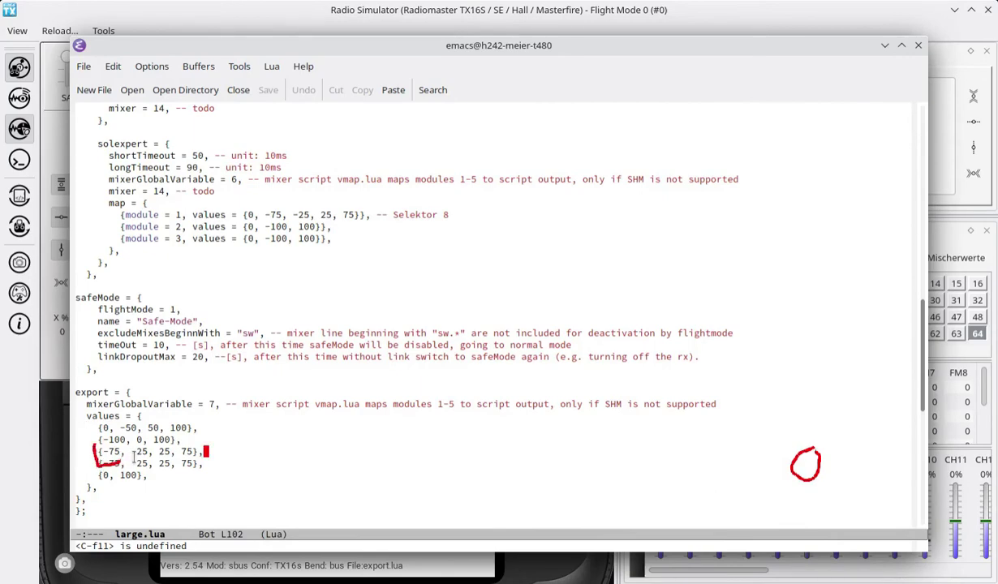
left_click_drag(131, 448, 155, 464)
left_click(157, 12)
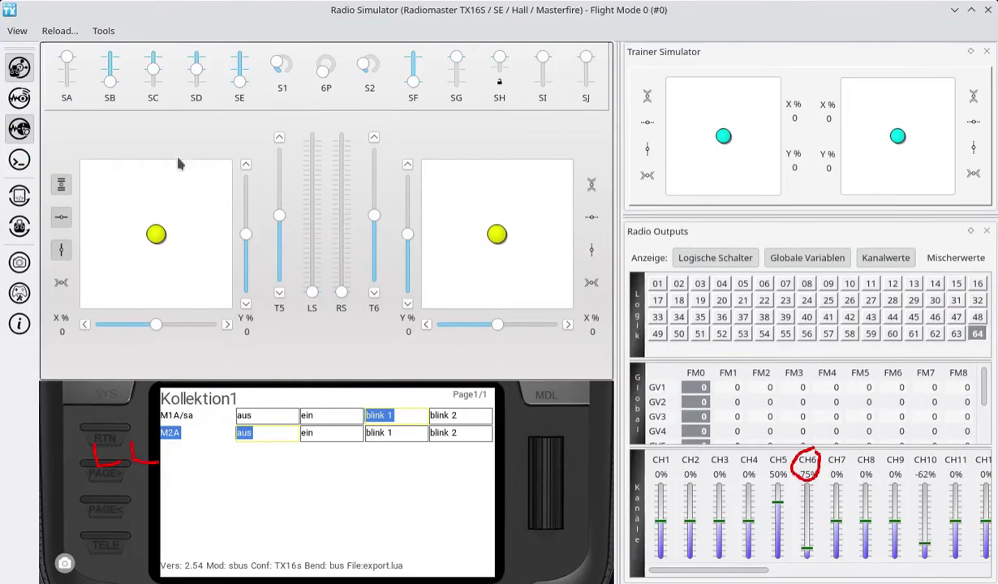
Switch M2A in the Kollektion1 widget to ein, followed by blink 1
left_click(313, 435)
scroll(545, 511, "down", 1)
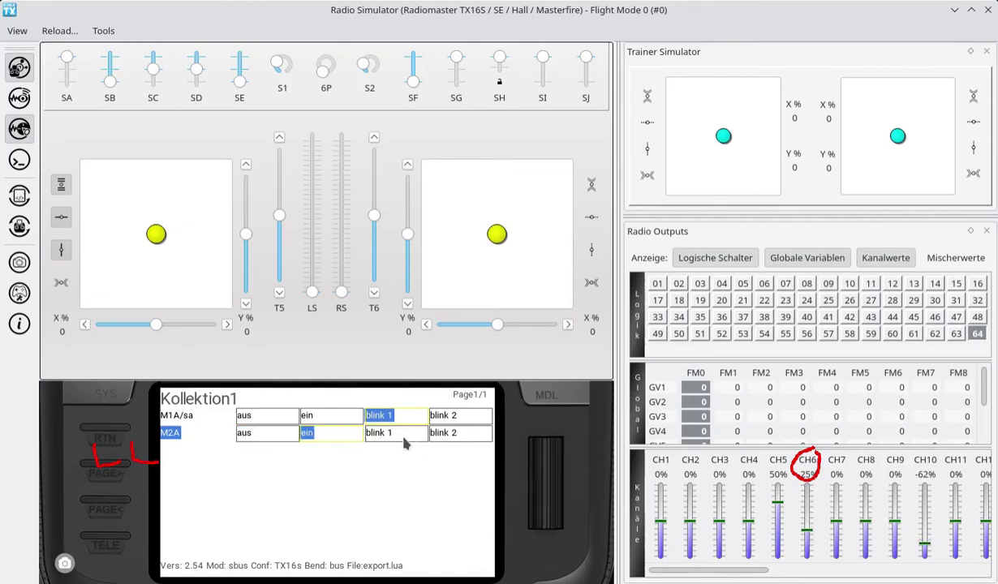
scroll(548, 520, "down", 1)
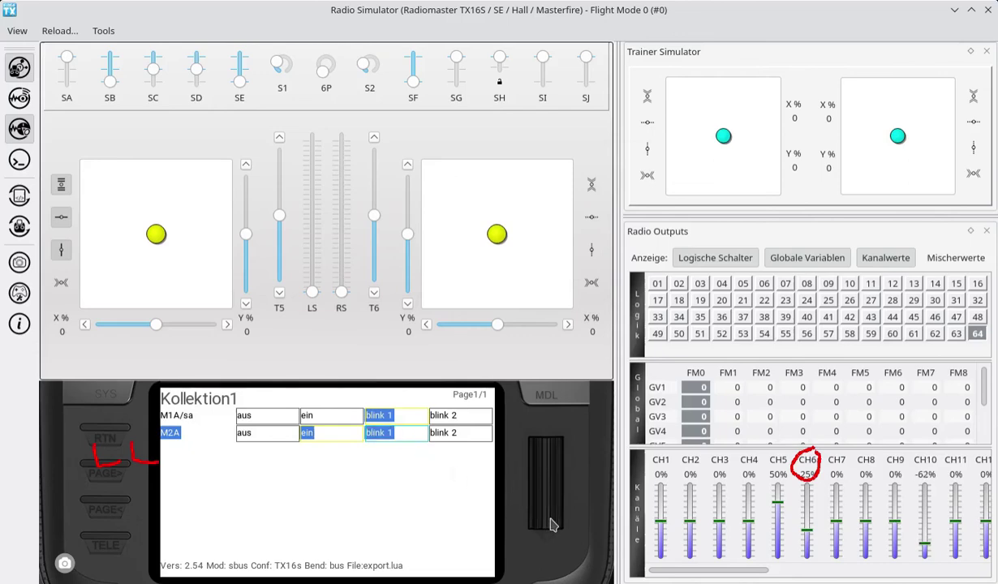
scroll(550, 525, "down", 1)
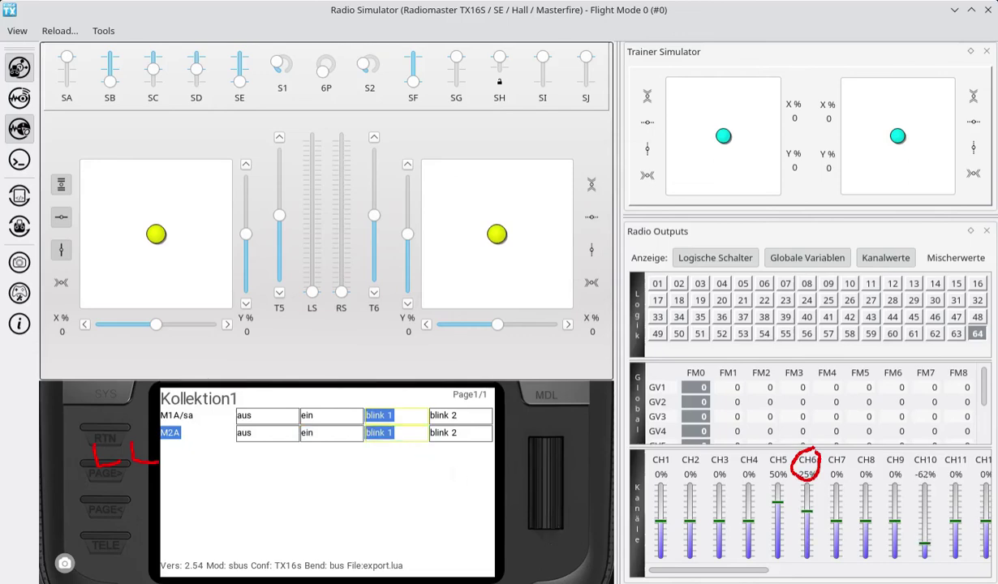
Compare with the export values of large.lua in Emacs, and return to the Radio Simulator
key("alt+Tab")
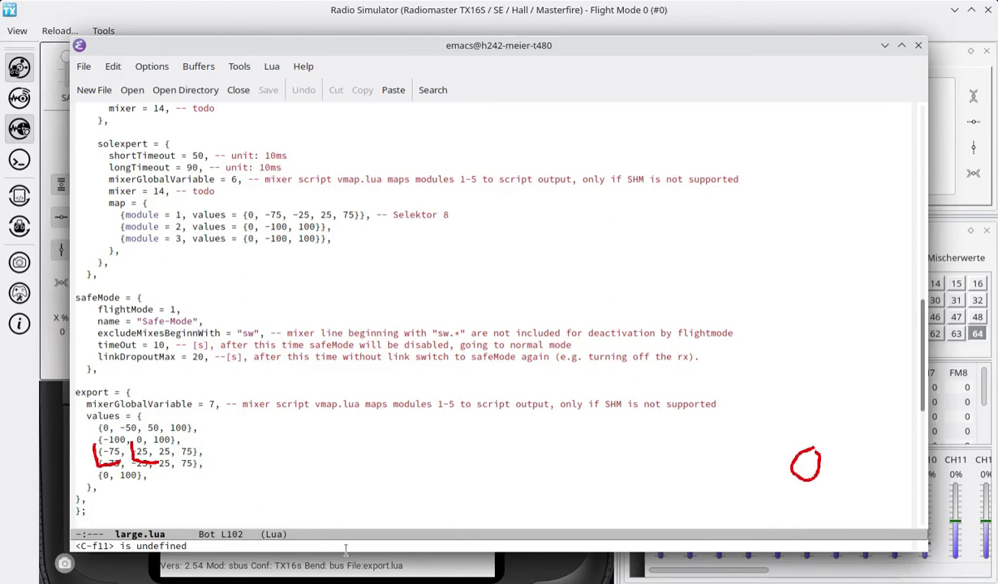
left_click(209, 452)
key("alt+Tab")
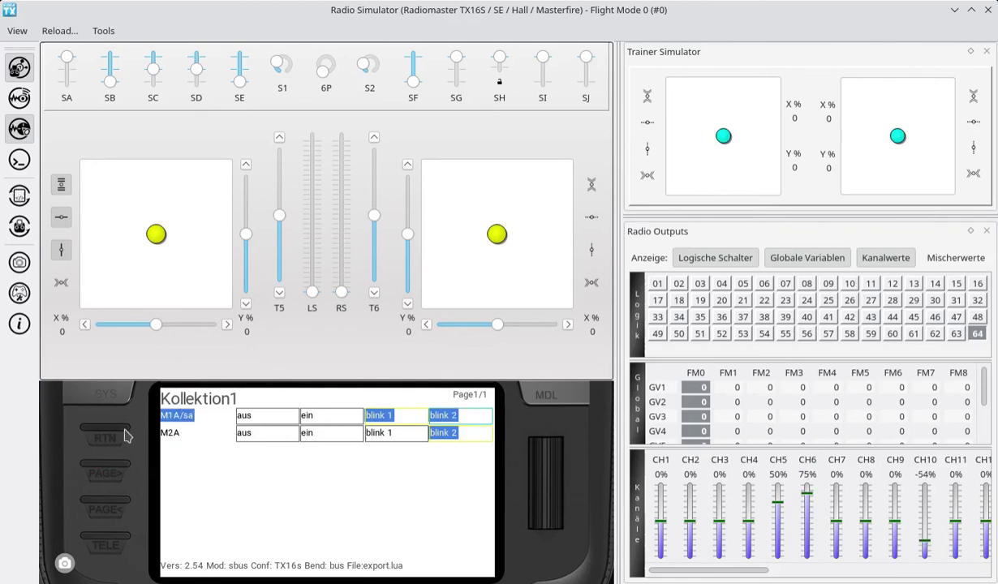
Leave the full-screen Kollektion1 widget and open the CH6 mixer line 2-vmap/mod2 for editing
left_click(122, 434)
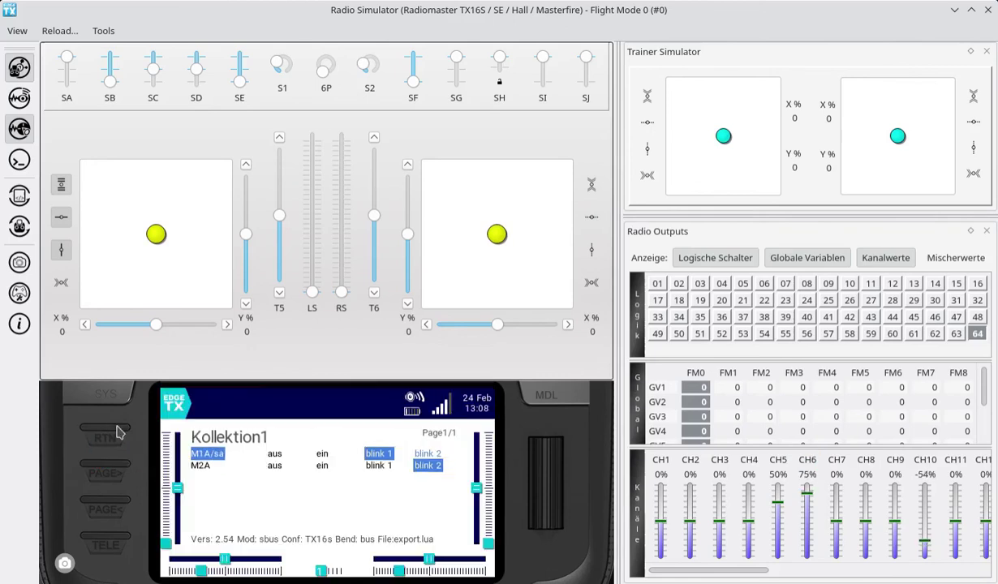
left_click(521, 393)
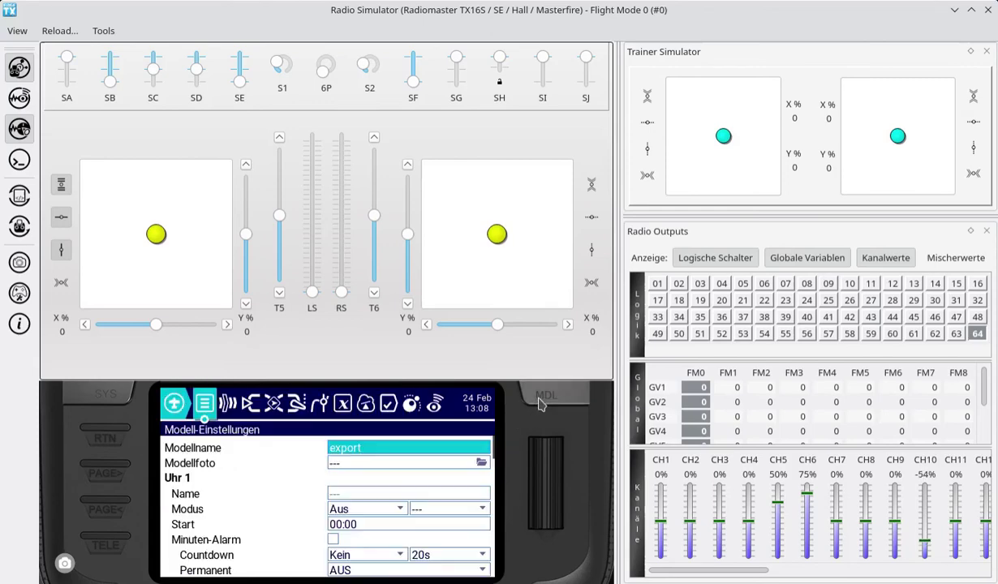
left_click(276, 408)
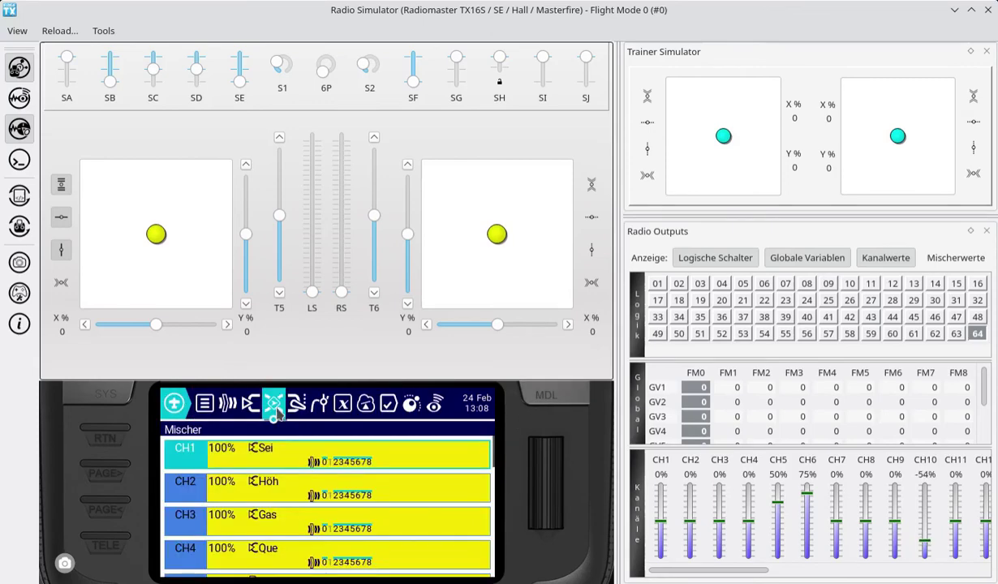
scroll(411, 539, "down", 3)
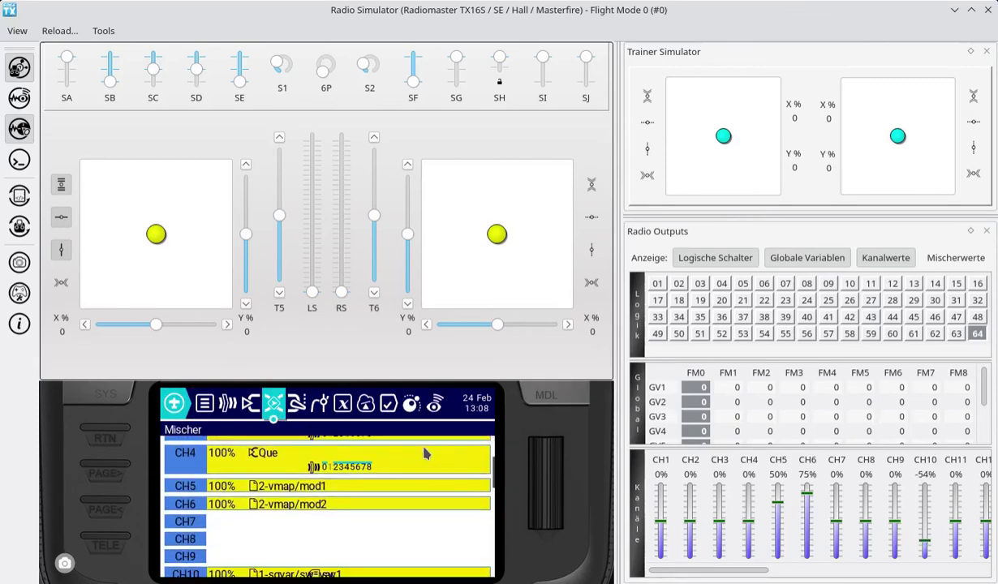
left_click(317, 482)
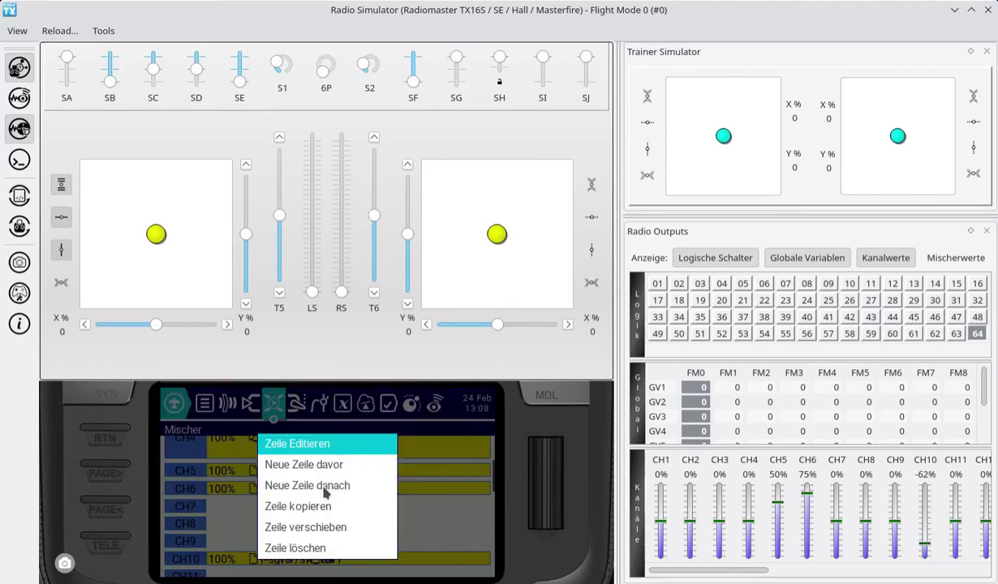
left_click(309, 447)
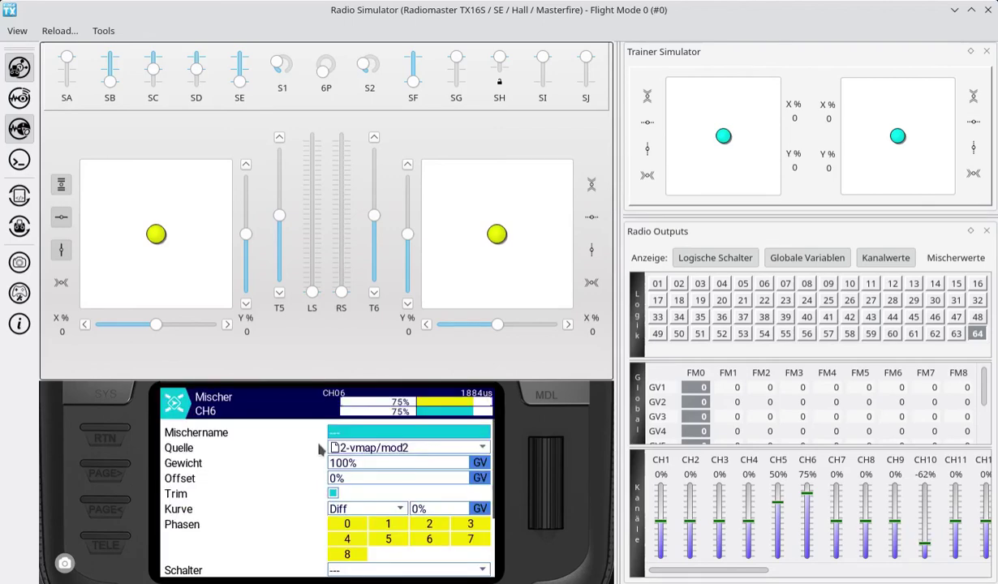
Set Langs.Hoch of the CH6 mixer to 2.0s
scroll(276, 519, "down", 5)
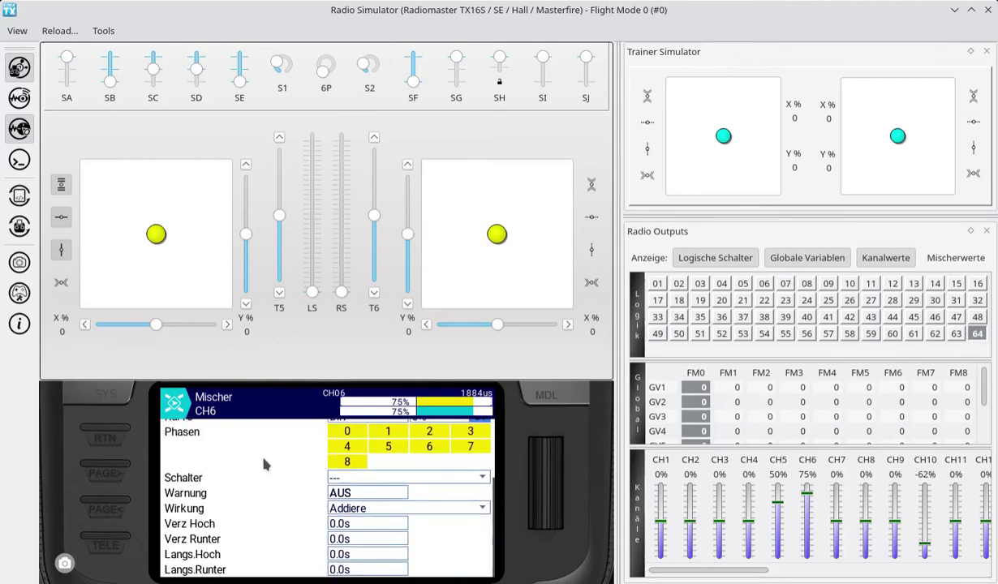
left_click(334, 552)
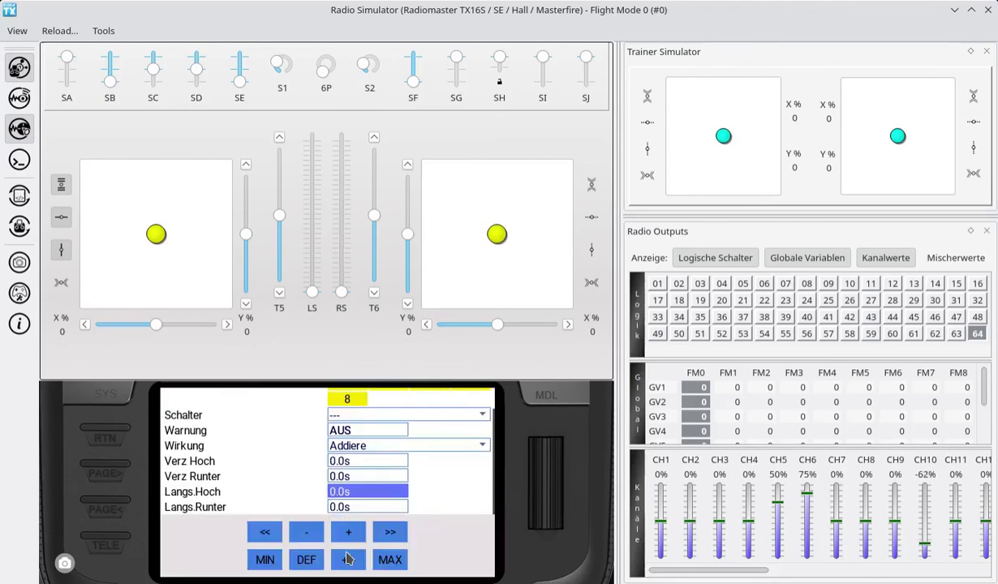
left_click(350, 532)
left_click(350, 533)
left_click(350, 532)
left_click(351, 533)
left_click(351, 532)
left_click(350, 532)
left_click(350, 533)
left_click(350, 532)
left_click(351, 532)
left_click(351, 532)
left_click(350, 532)
left_click(351, 532)
left_click(350, 532)
left_click(351, 532)
left_click(351, 533)
Increase Langs.Runter of the CH6 mixer and return to the Kollektion1 main screen
left_click(339, 506)
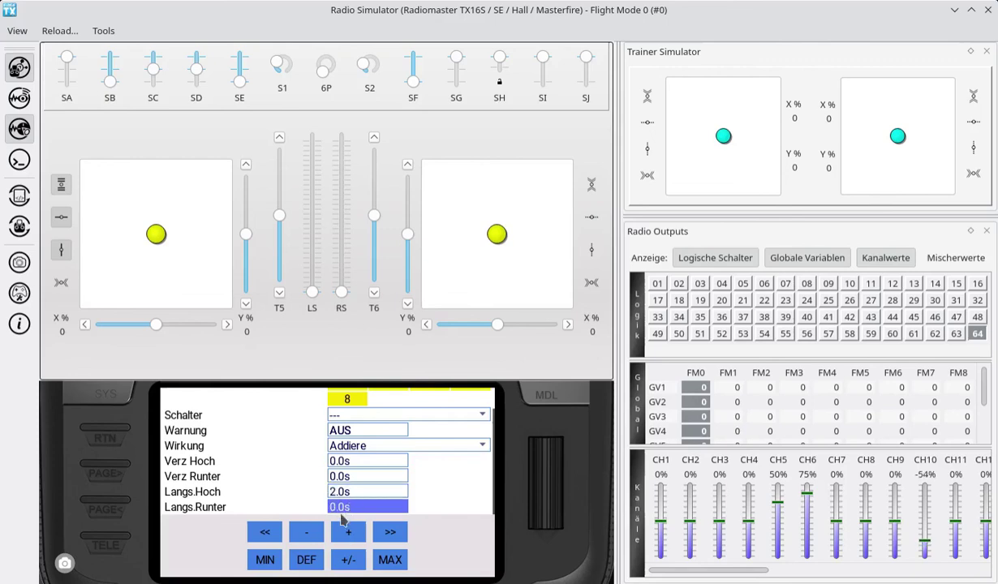
left_click(347, 532)
left_click(347, 534)
left_click(348, 534)
left_click(347, 534)
left_click(348, 534)
left_click(110, 434)
left_click(109, 434)
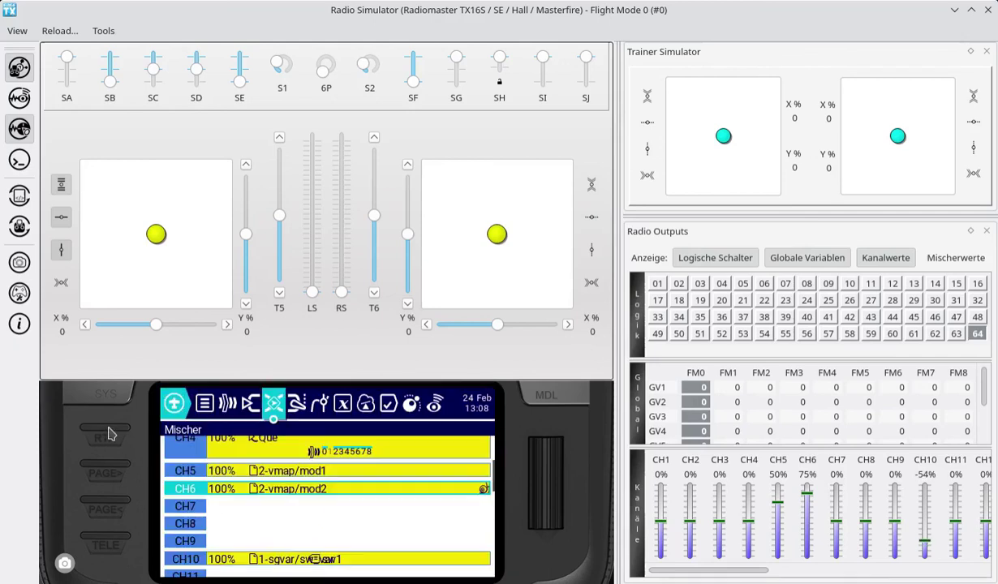
left_click(110, 434)
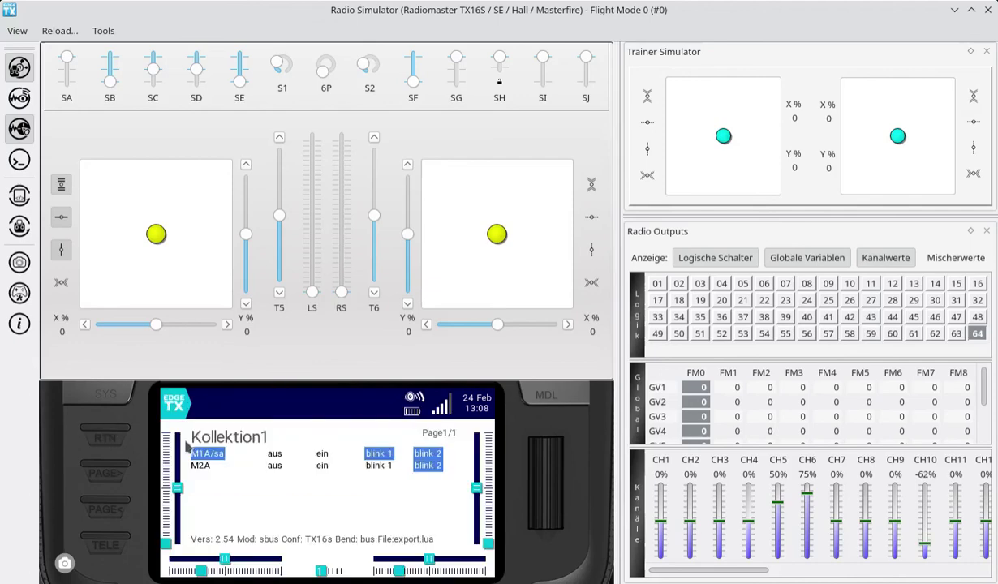
Circle the CH6 channel output in red and temporarily show the Kollektion1 widget in full screen
mouse_move(791, 444)
left_mouse_down()
mouse_move(802, 566)
mouse_move(826, 527)
mouse_move(811, 459)
left_mouse_up()
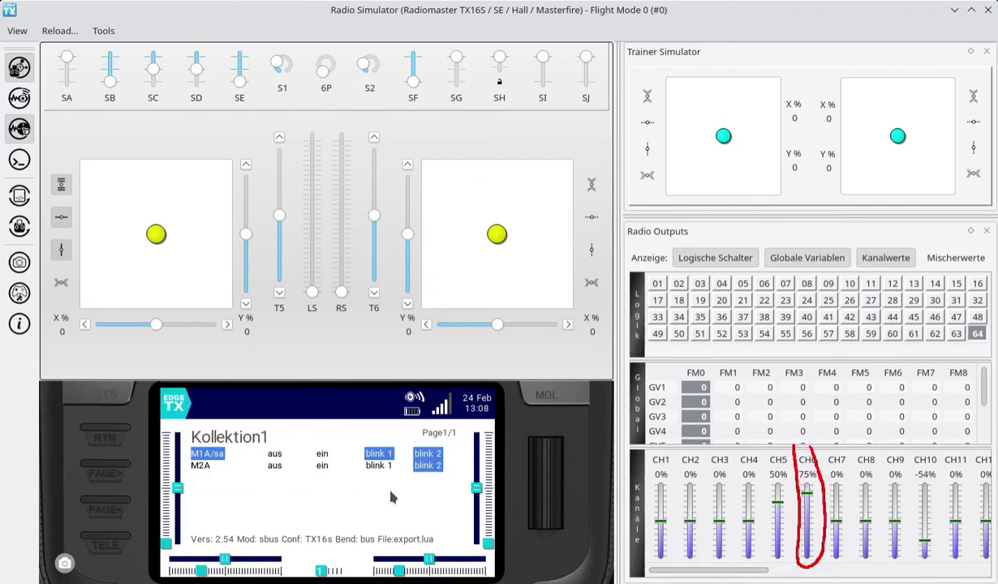
left_click(276, 472)
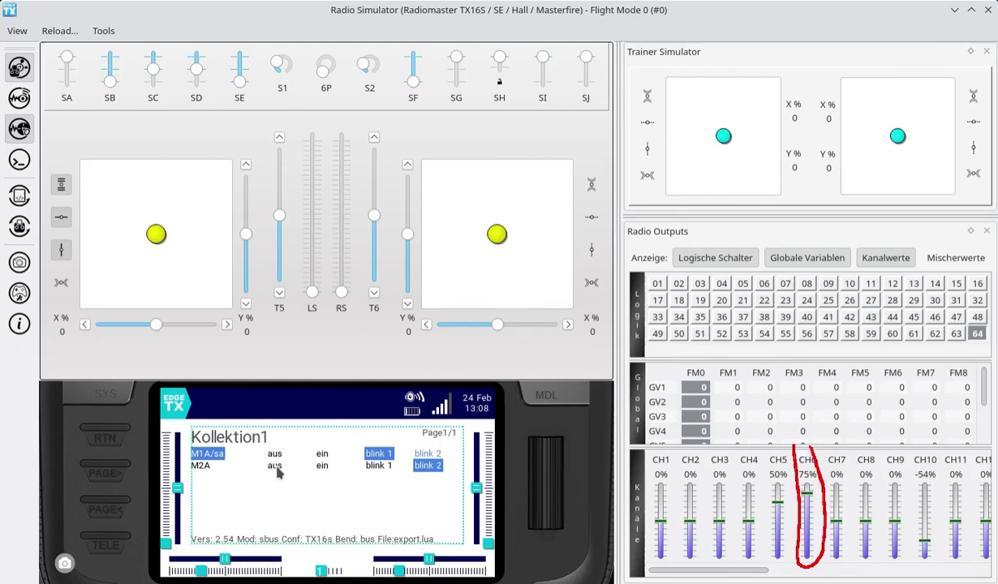
left_click(276, 472)
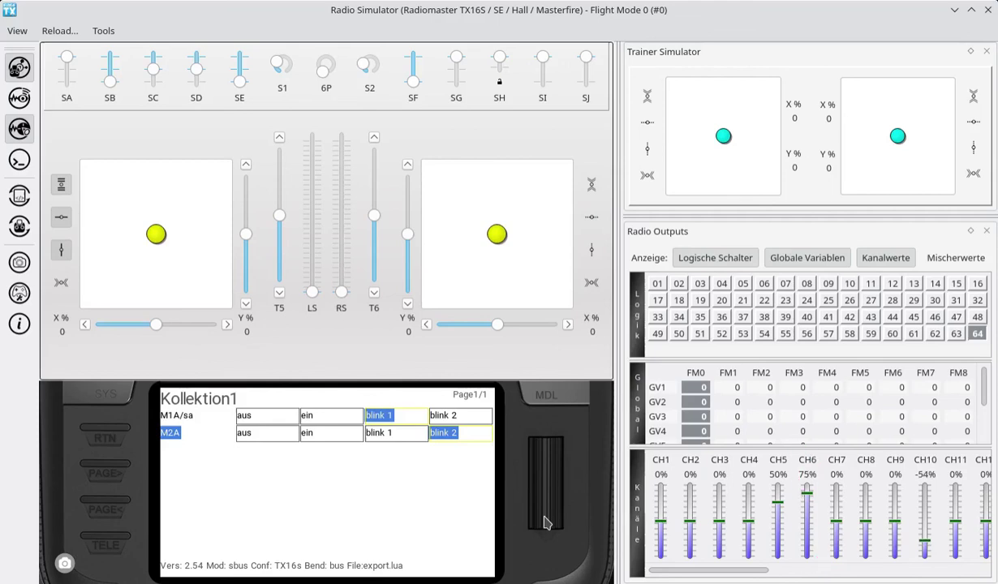
left_click(129, 435)
left_click(128, 435)
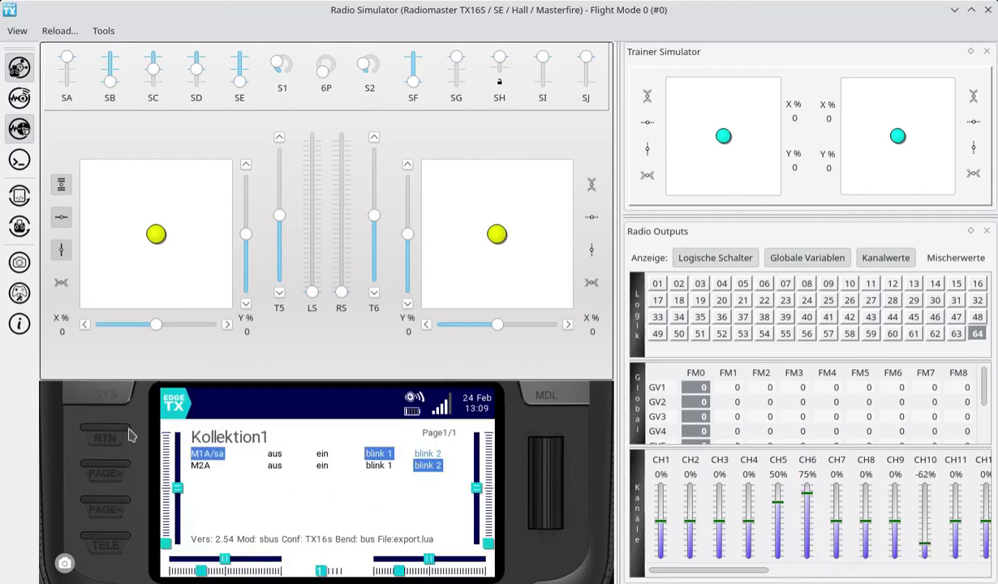